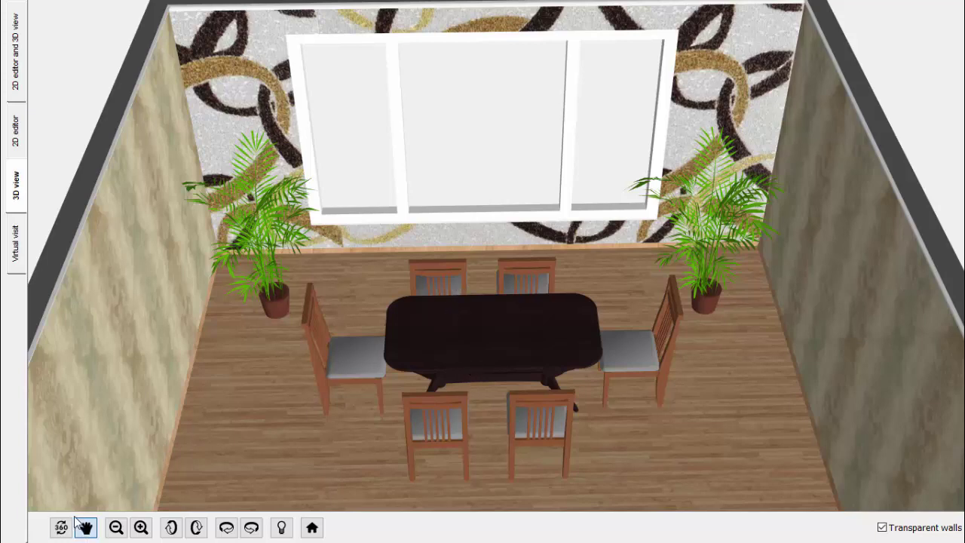
- Walk through the finished dining room in the virtual visit and examine the furniture, window and wall finishes
{"action": "mouse_move", "coordinate": [576, 265]}
{"action": "left_mouse_down"}
{"action": "mouse_move", "coordinate": [577, 243]}
{"action": "mouse_move", "coordinate": [599, 276]}
{"action": "mouse_move", "coordinate": [582, 275]}
{"action": "left_mouse_up"}
{"action": "left_click", "coordinate": [16, 242]}
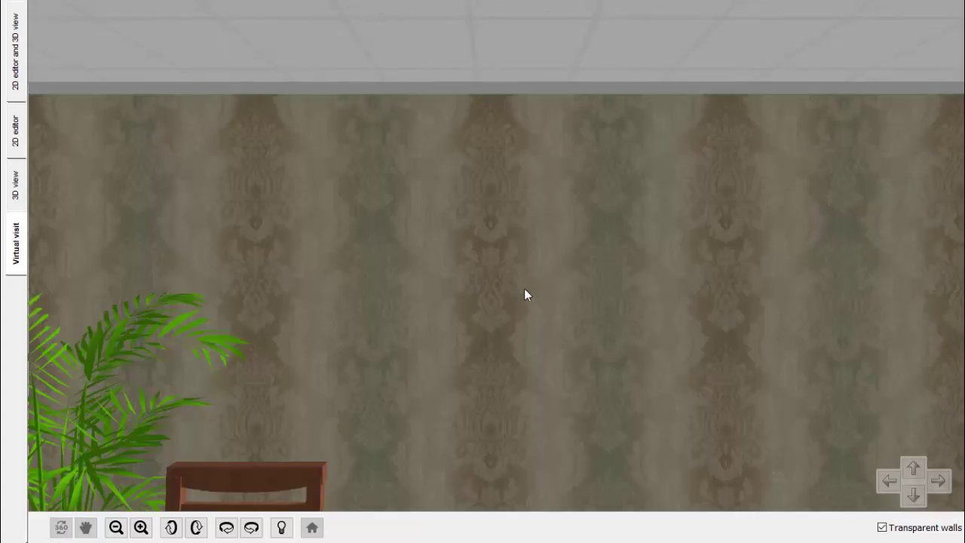
{"action": "left_click_drag", "start_coordinate": [526, 291], "coordinate": [423, 312]}
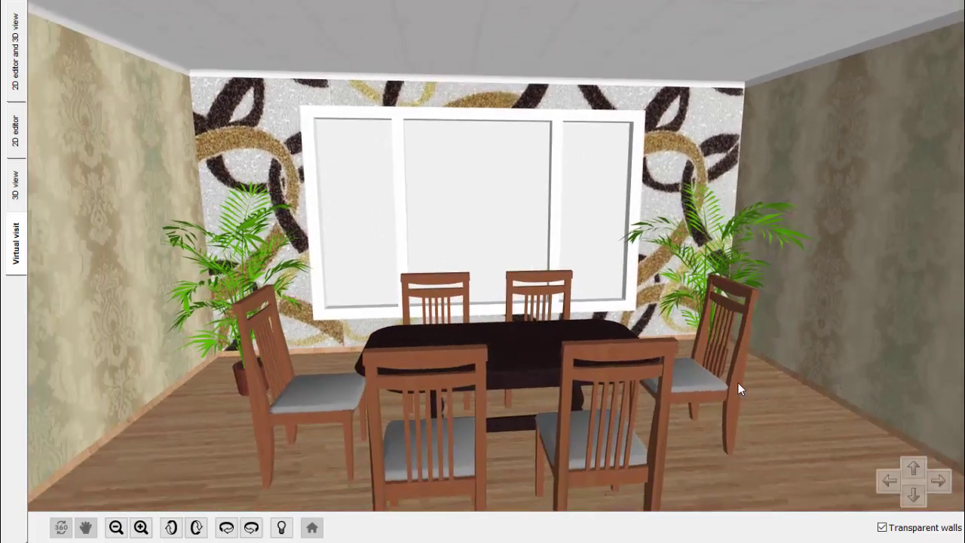
{"action": "left_click", "coordinate": [914, 494]}
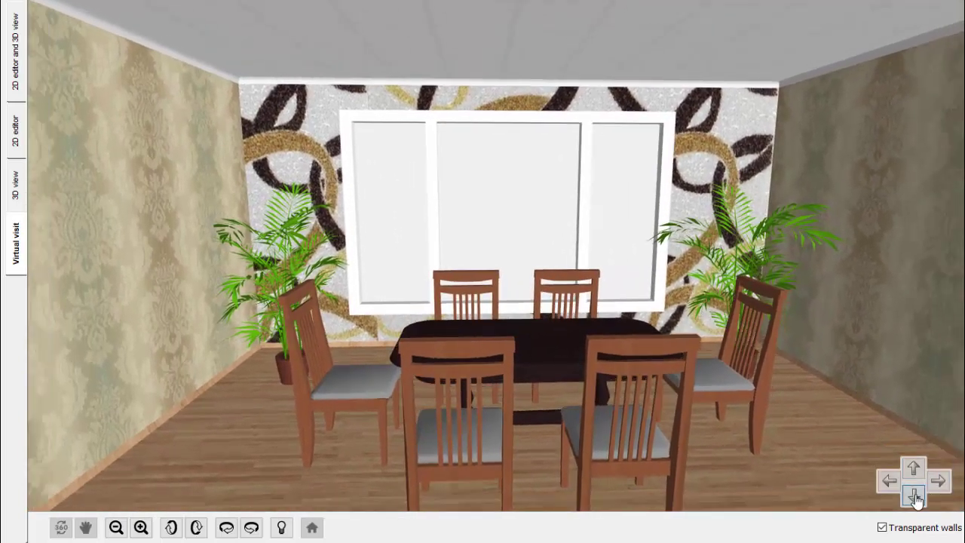
{"action": "left_click_drag", "start_coordinate": [714, 394], "coordinate": [644, 153]}
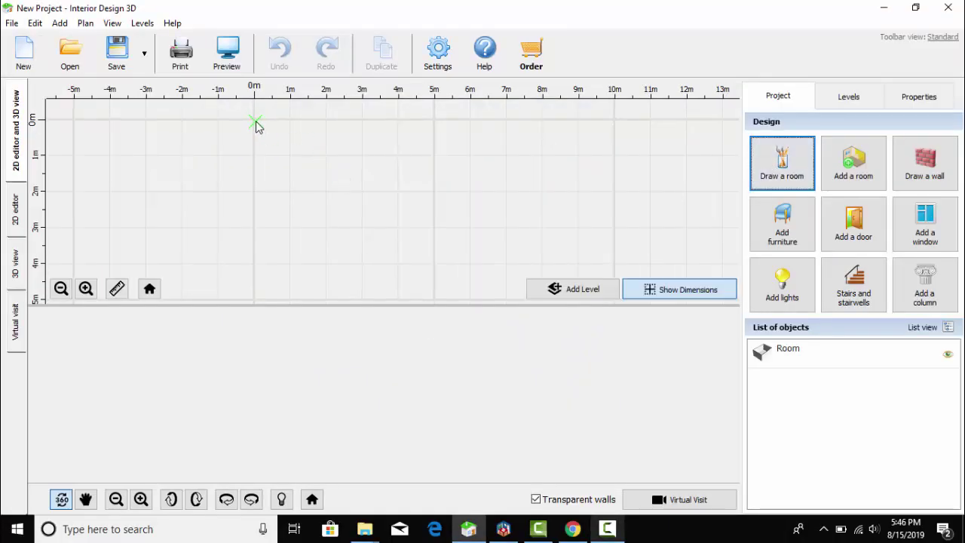
- Draw a rectangular room of about 4.9 m by 4.38 m in the plan, starting at the origin
{"action": "left_click", "coordinate": [254, 119]}
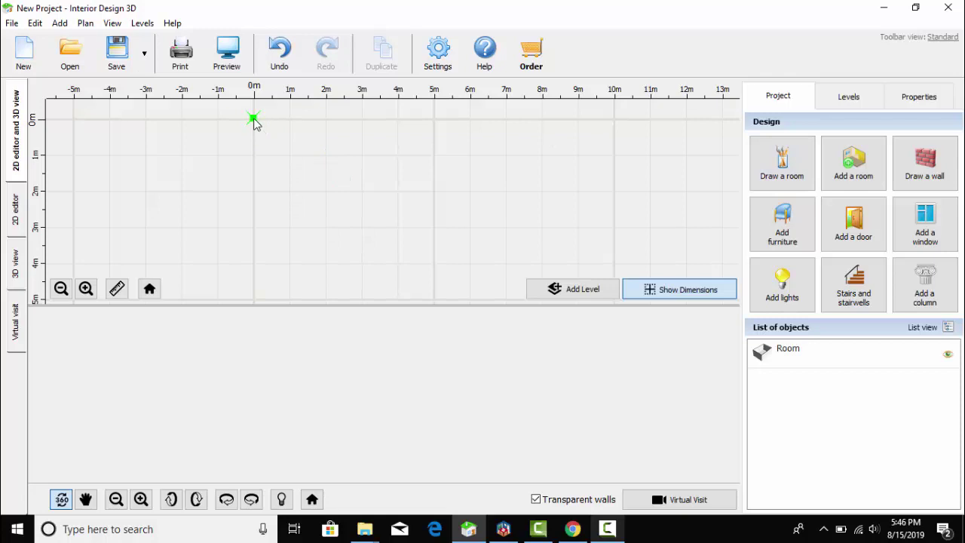
{"action": "left_click", "coordinate": [435, 120]}
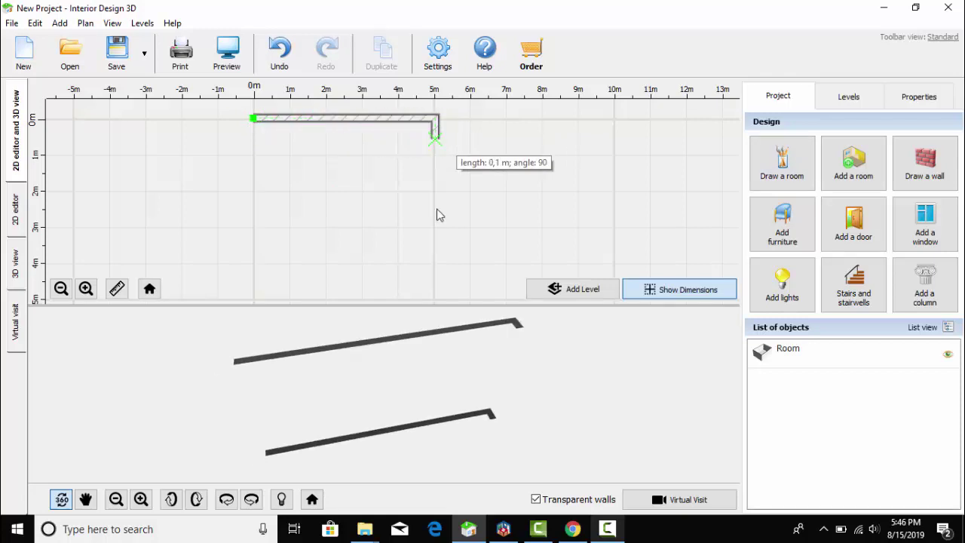
{"action": "left_click", "coordinate": [382, 283]}
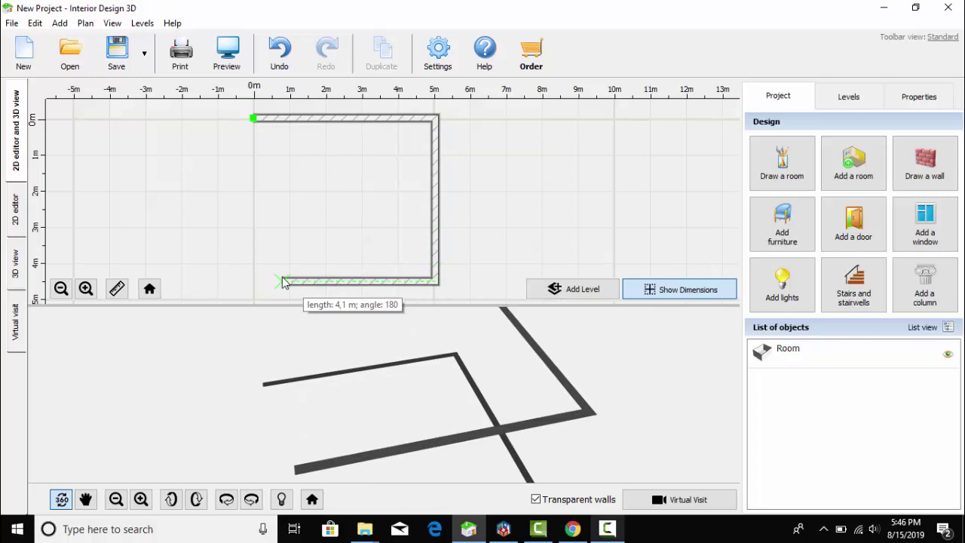
{"action": "left_click", "coordinate": [254, 280]}
{"action": "left_click", "coordinate": [252, 119]}
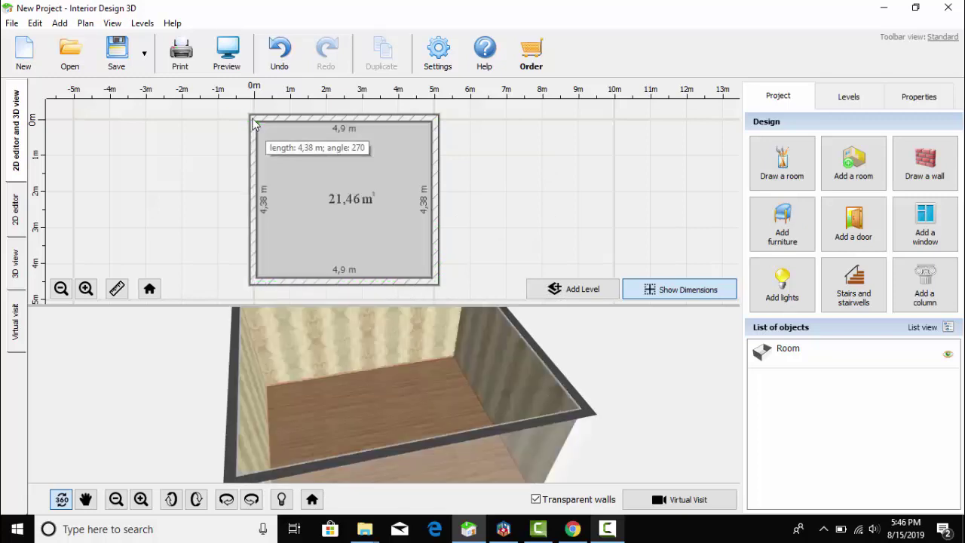
{"action": "left_click_drag", "start_coordinate": [525, 340], "coordinate": [525, 361]}
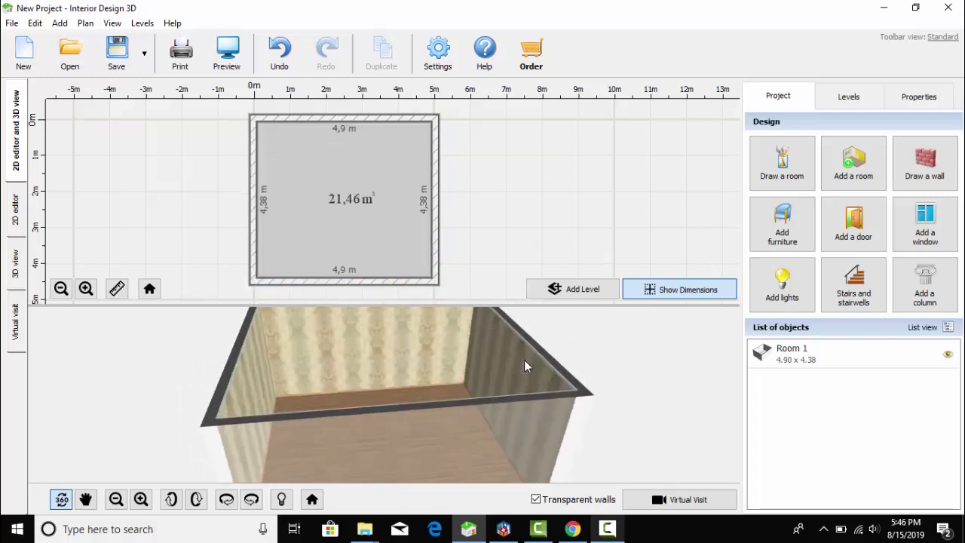
- Add the 2.08 x 1.42 m three-section window from the 3-4 section windows to the middle of the room's upper wall
{"action": "left_click", "coordinate": [340, 131]}
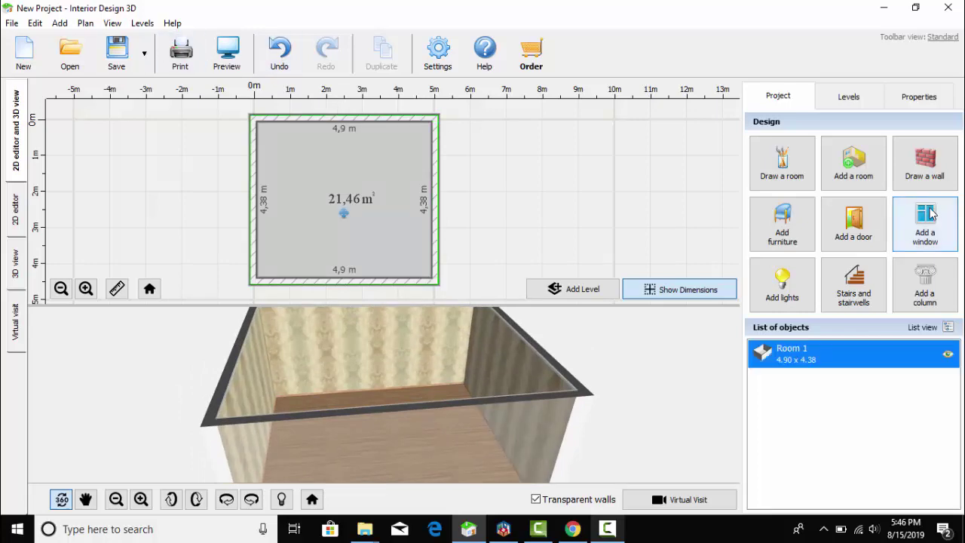
{"action": "left_click", "coordinate": [933, 216]}
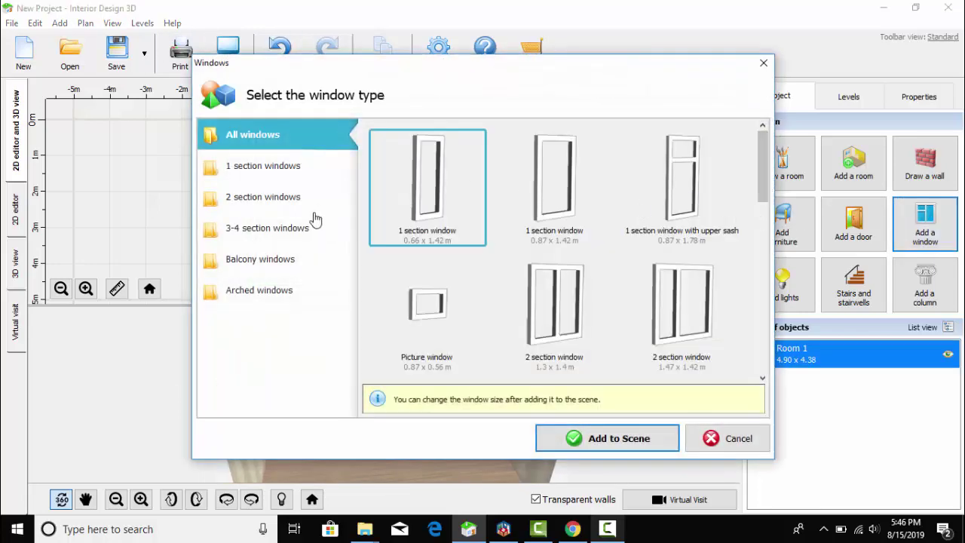
{"action": "left_click", "coordinate": [270, 261]}
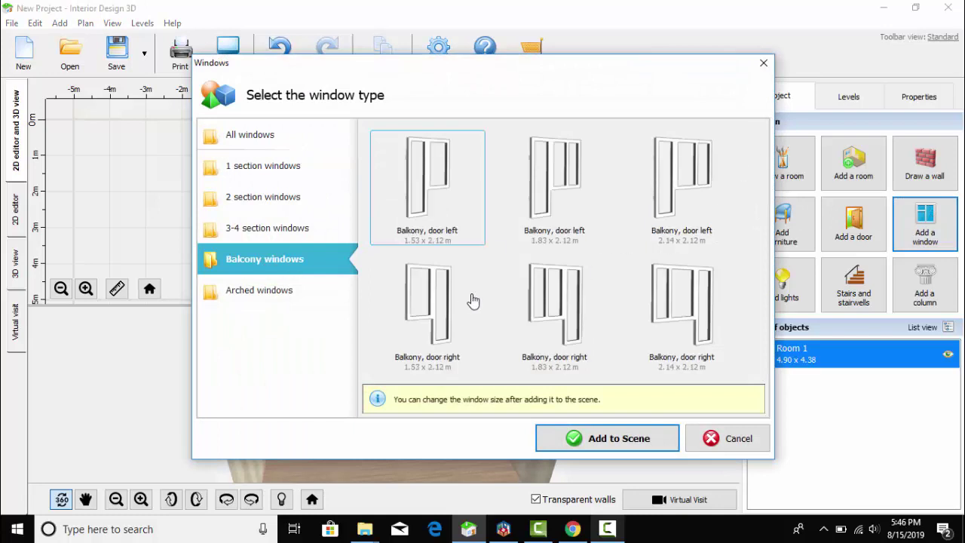
{"action": "left_click", "coordinate": [262, 292]}
{"action": "left_click", "coordinate": [263, 258]}
{"action": "left_click", "coordinate": [267, 200]}
{"action": "left_click", "coordinate": [242, 231]}
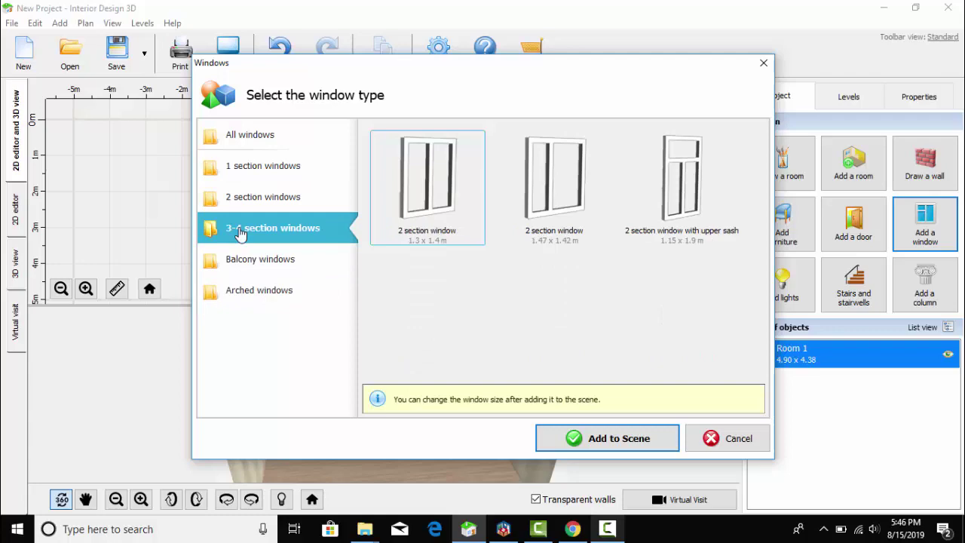
{"action": "left_click", "coordinate": [577, 323]}
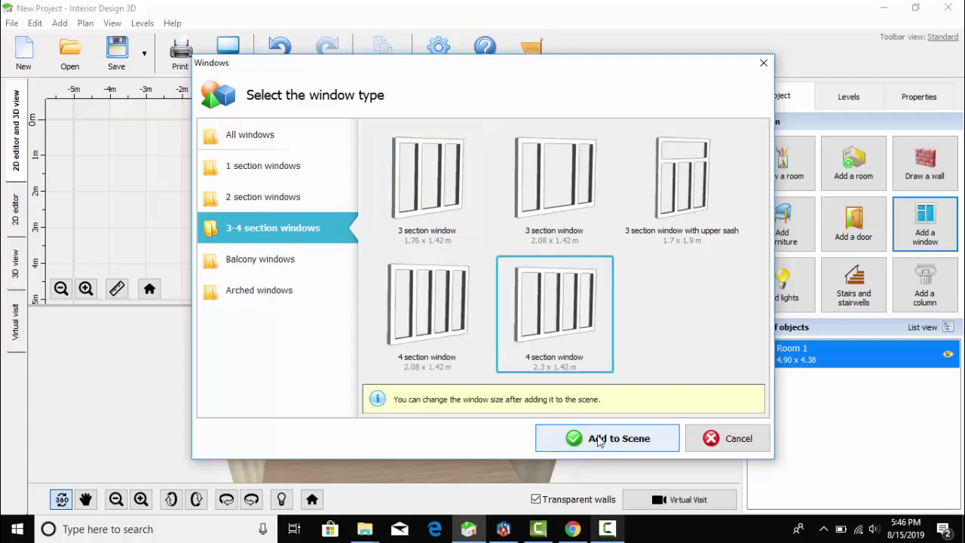
{"action": "left_click", "coordinate": [559, 232]}
{"action": "left_click", "coordinate": [607, 438]}
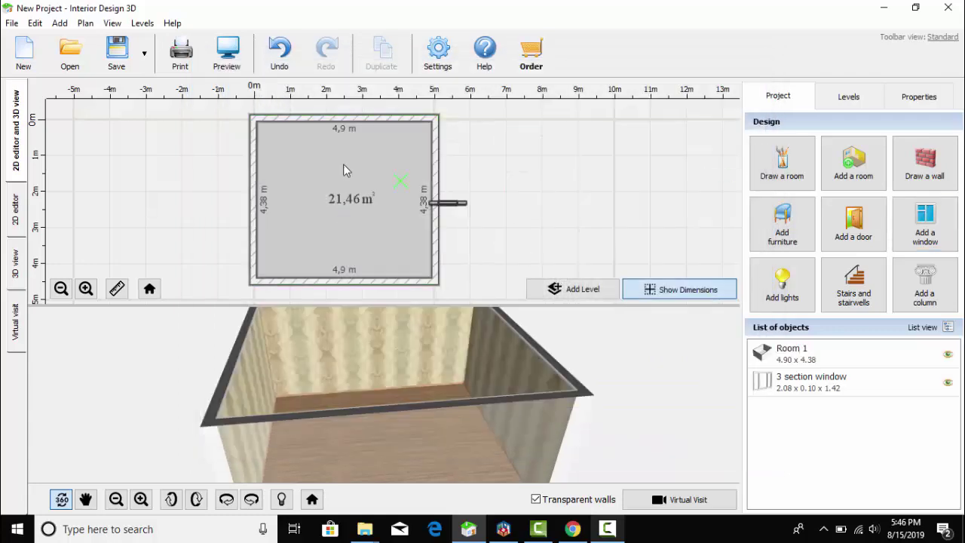
{"action": "left_click", "coordinate": [343, 118]}
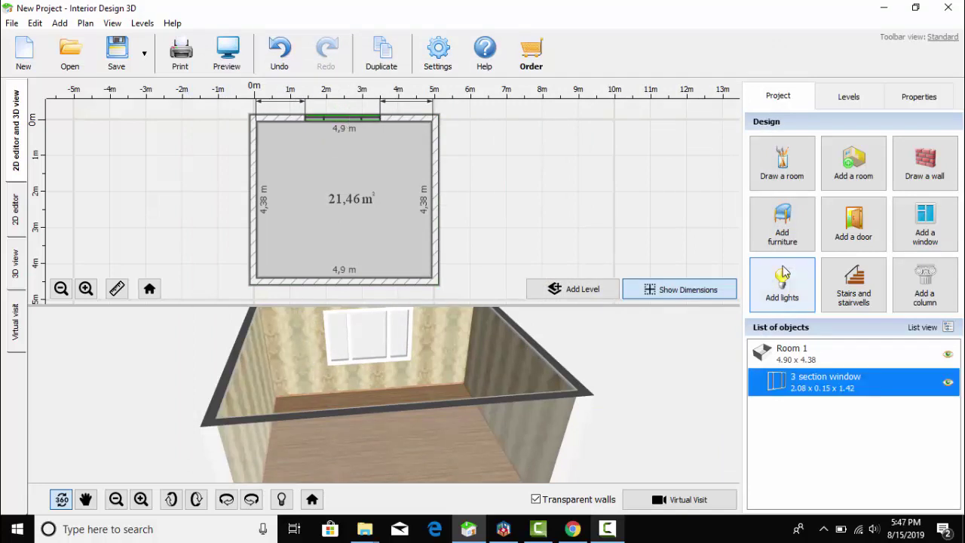
- Try shifting the window along its wall with an X position of 3.46 m, and undo the change
{"action": "left_click", "coordinate": [921, 106]}
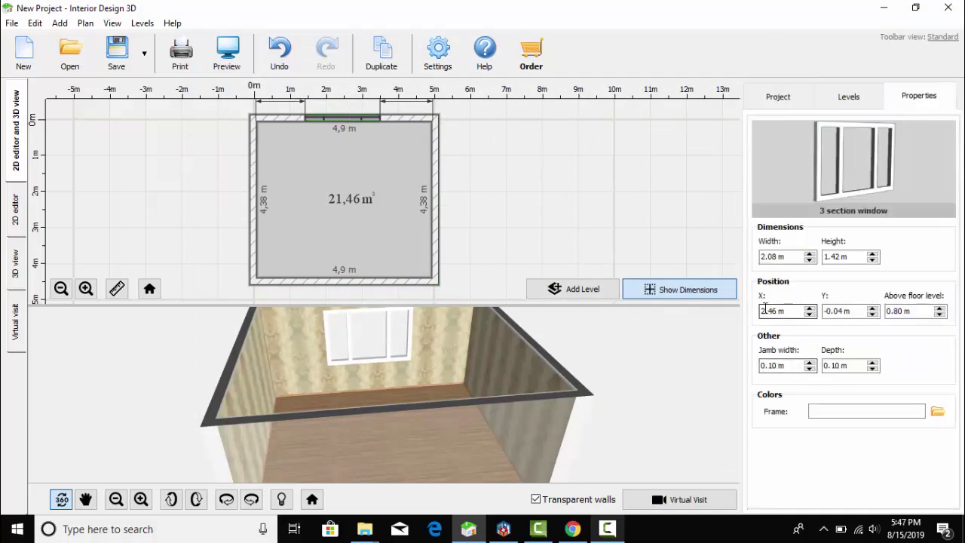
{"action": "left_click", "coordinate": [763, 311]}
{"action": "key", "text": "Delete"}
{"action": "type", "text": "3"}
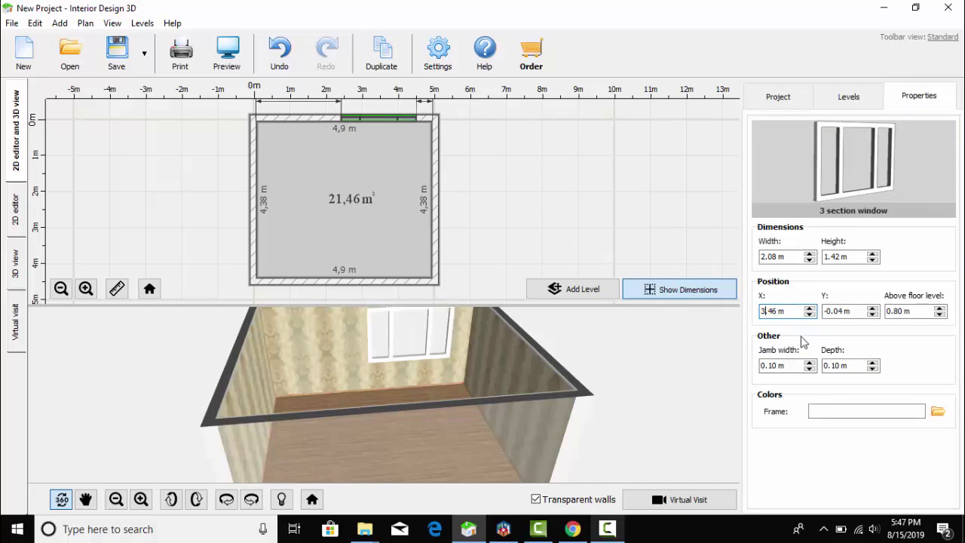
{"action": "key", "text": "ctrl+z"}
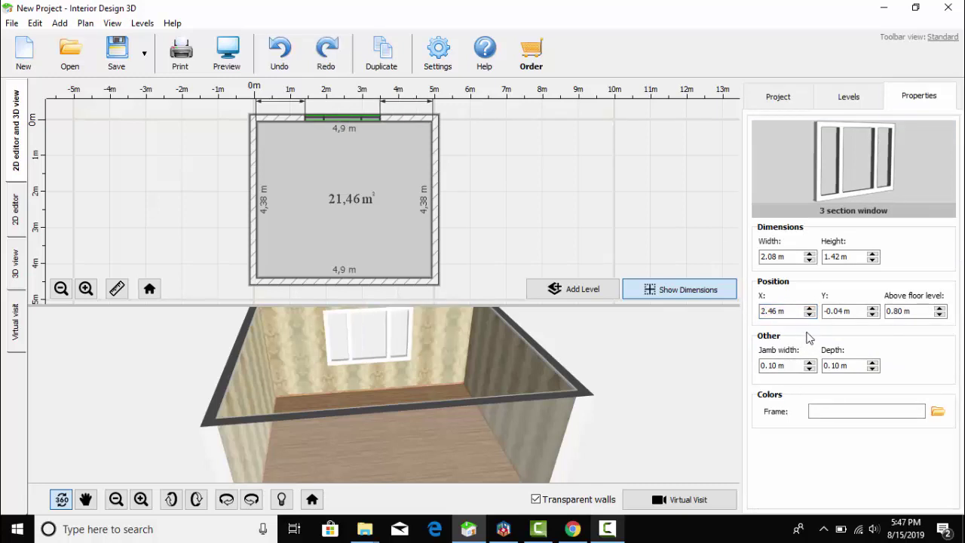
- Resize the window by entering a width of 3.08 m and a height of 2.42 m, with 0.58 m above floor level
{"action": "left_click", "coordinate": [873, 314]}
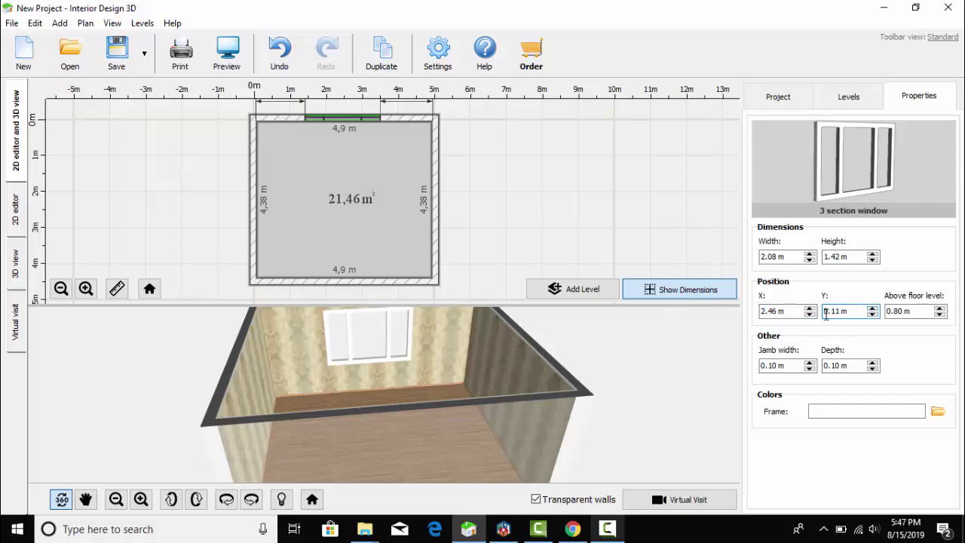
{"action": "key", "text": "Return"}
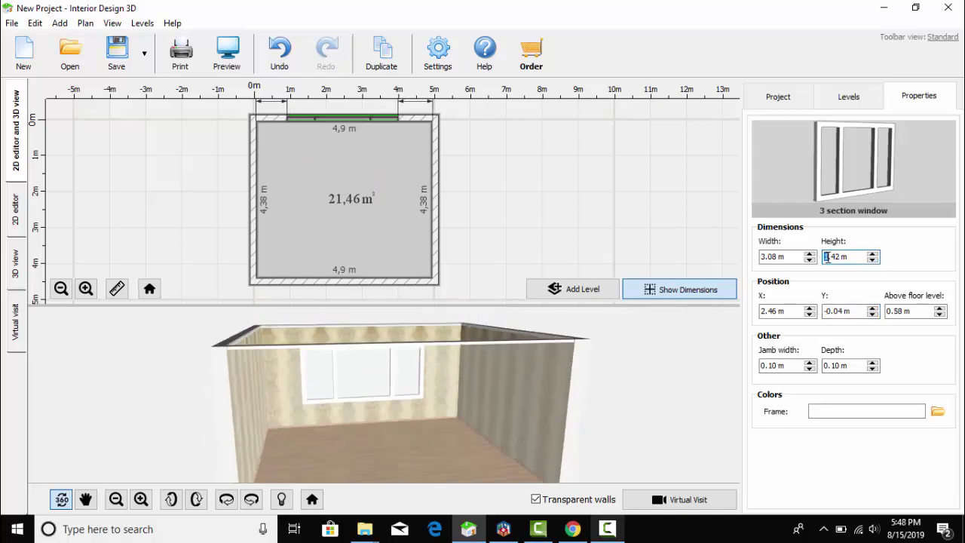
{"action": "key", "text": "Return"}
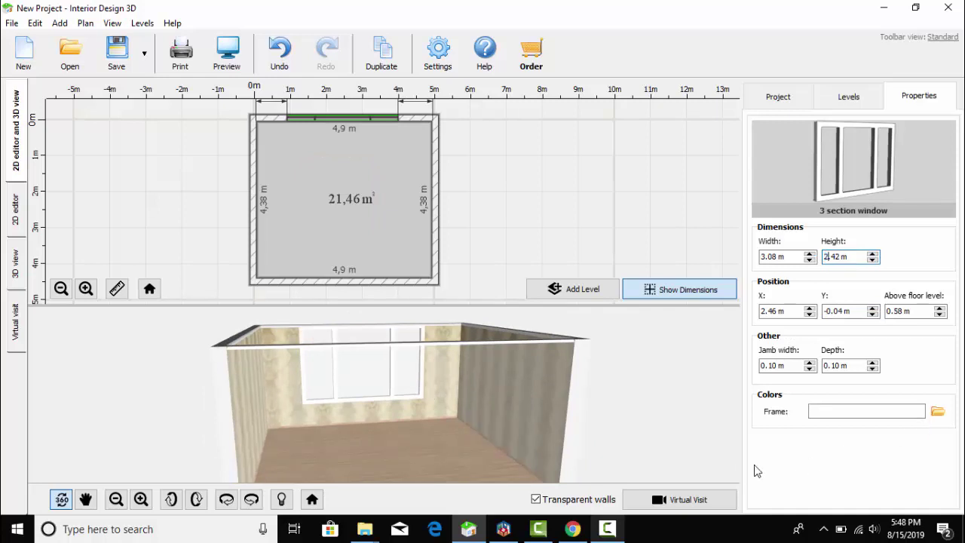
{"action": "mouse_move", "coordinate": [630, 385]}
{"action": "left_mouse_down"}
{"action": "mouse_move", "coordinate": [625, 404]}
{"action": "mouse_move", "coordinate": [623, 386]}
{"action": "left_mouse_up"}
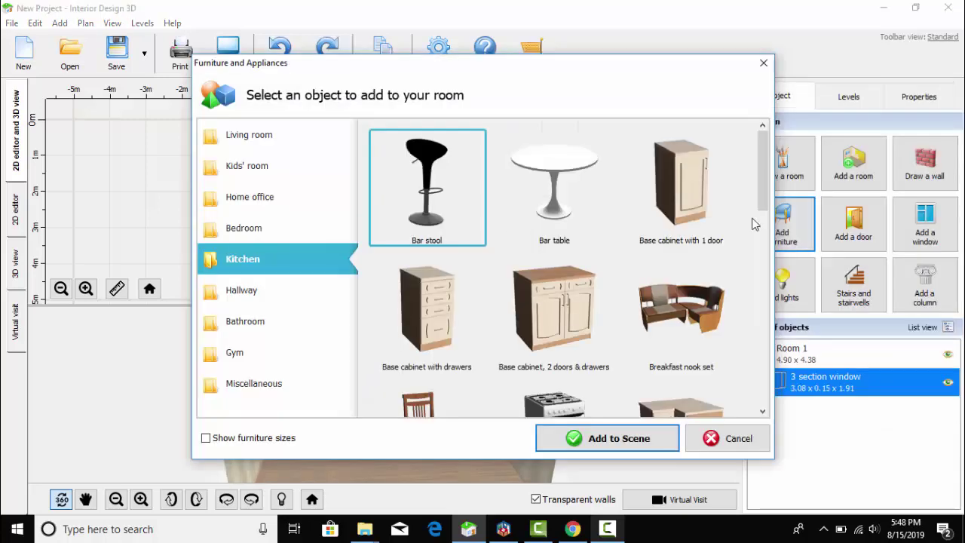
- Add the dining table from the kitchen furniture and place it centrally in the room, about 1.3 m from the window wall
{"action": "scroll", "coordinate": [764, 224], "scroll_direction": "down", "scroll_amount": 3}
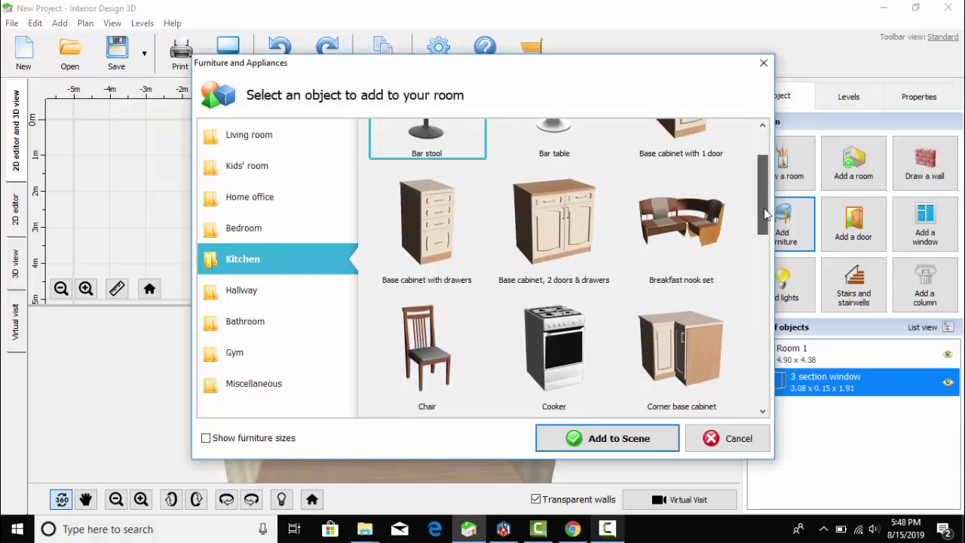
{"action": "scroll", "coordinate": [768, 245], "scroll_direction": "down", "scroll_amount": 1}
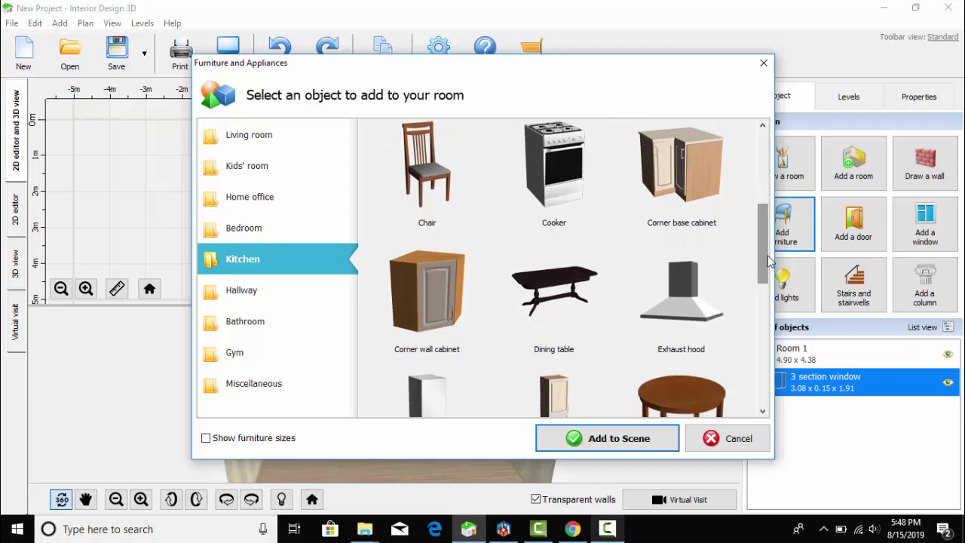
{"action": "left_click", "coordinate": [559, 293]}
{"action": "left_click", "coordinate": [585, 438]}
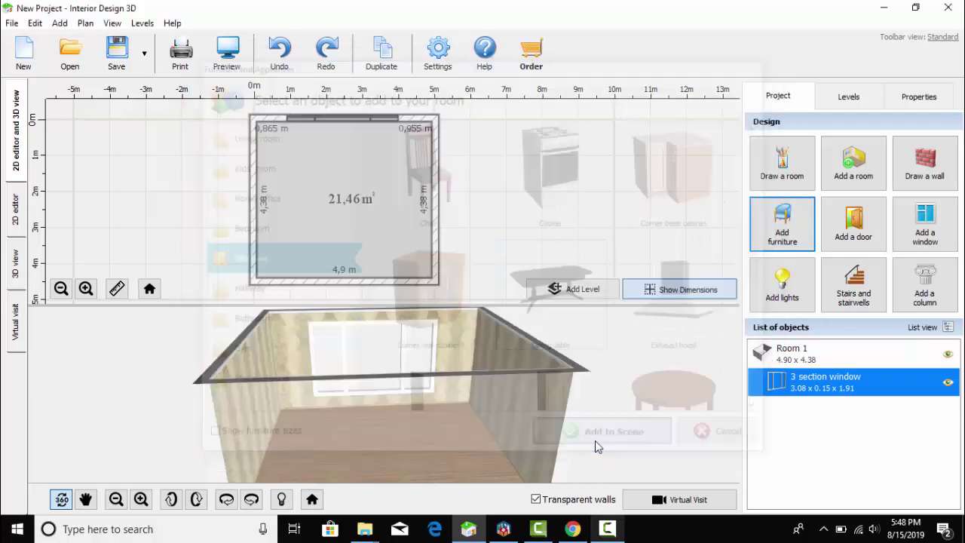
{"action": "left_click_drag", "start_coordinate": [349, 268], "coordinate": [345, 189]}
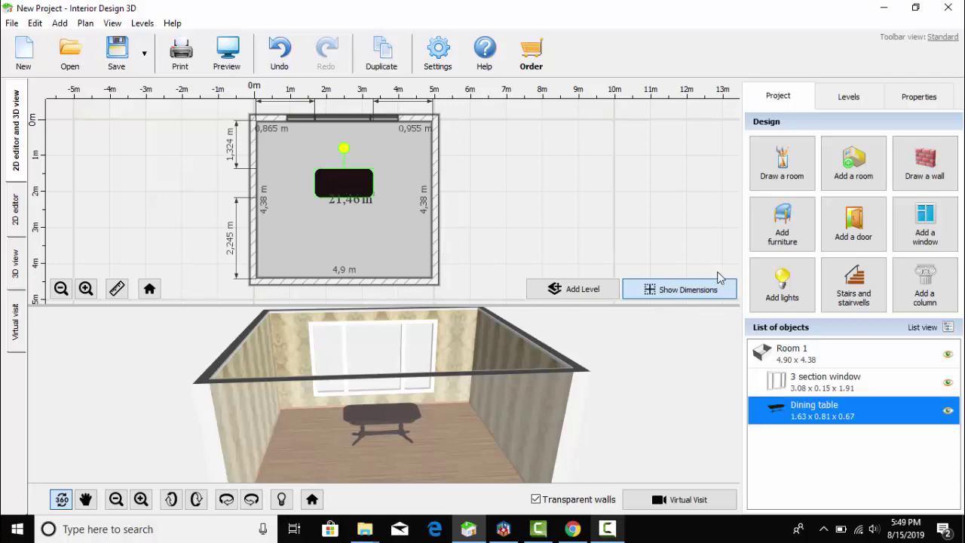
- Add a chair from the kitchen furniture and place it on the window side of the dining table, near the left end
{"action": "left_click", "coordinate": [761, 226]}
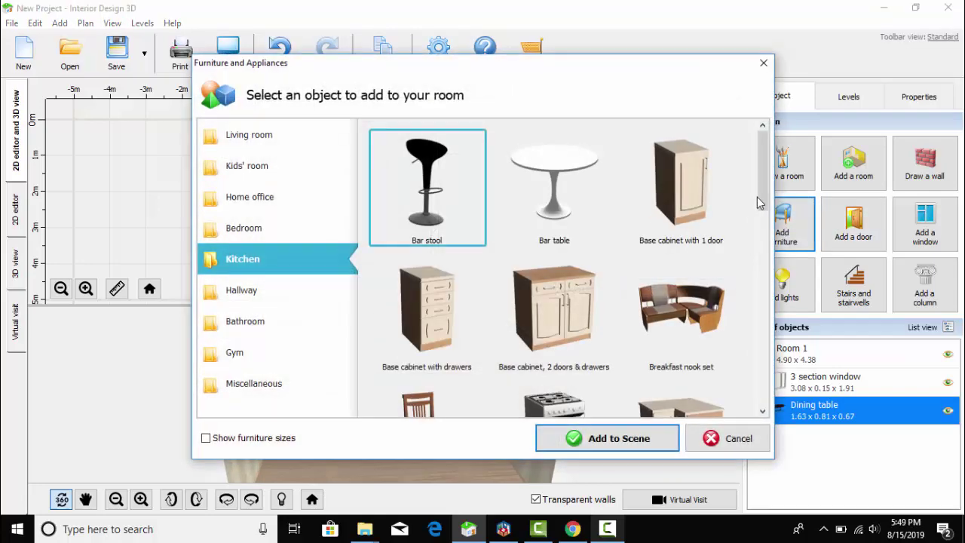
{"action": "left_click_drag", "start_coordinate": [760, 198], "coordinate": [744, 221]}
{"action": "left_click", "coordinate": [441, 309]}
{"action": "left_click", "coordinate": [597, 439]}
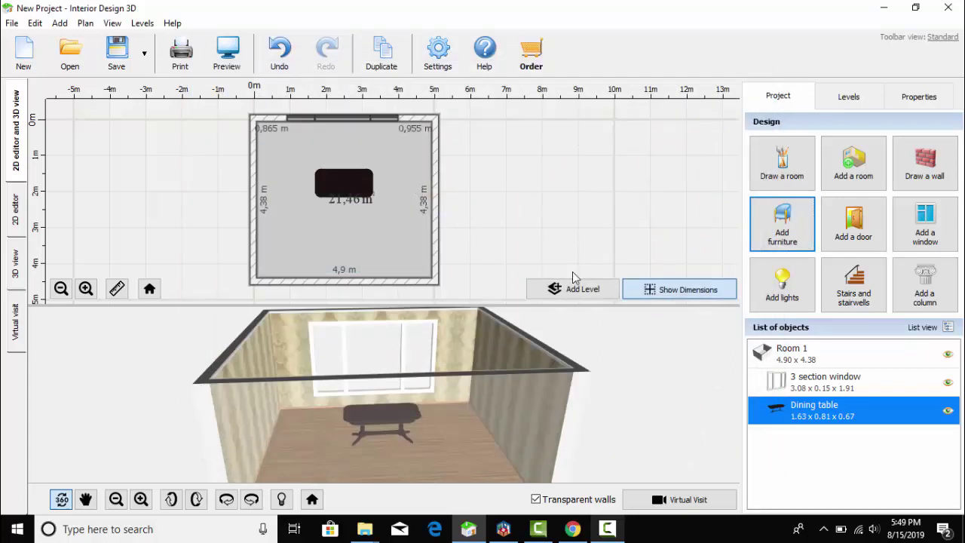
{"action": "left_click_drag", "start_coordinate": [302, 185], "coordinate": [330, 160]}
- Duplicate the chair and place the copy beside it on the window side of the table
{"action": "right_click", "coordinate": [330, 158]}
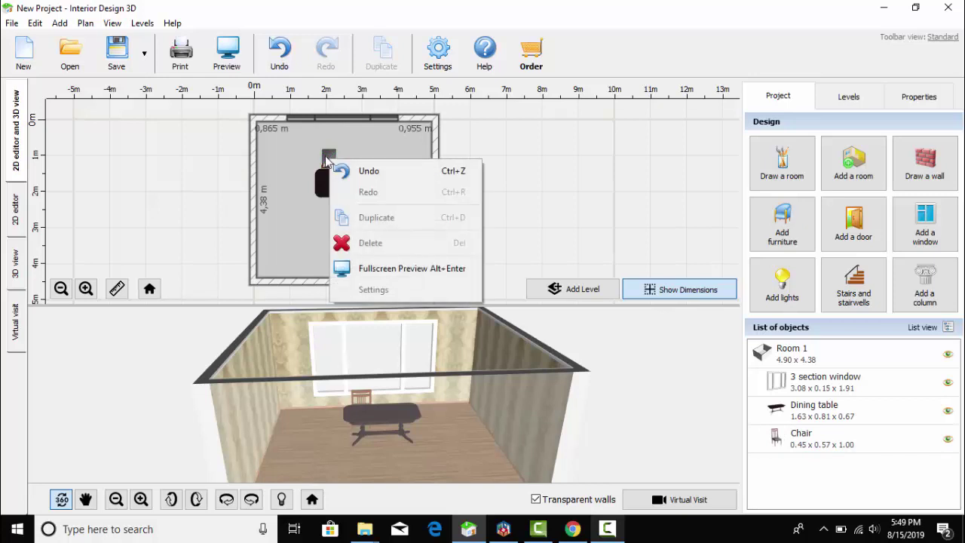
{"action": "key", "text": "Escape"}
{"action": "right_click", "coordinate": [328, 160]}
{"action": "left_click", "coordinate": [355, 214]}
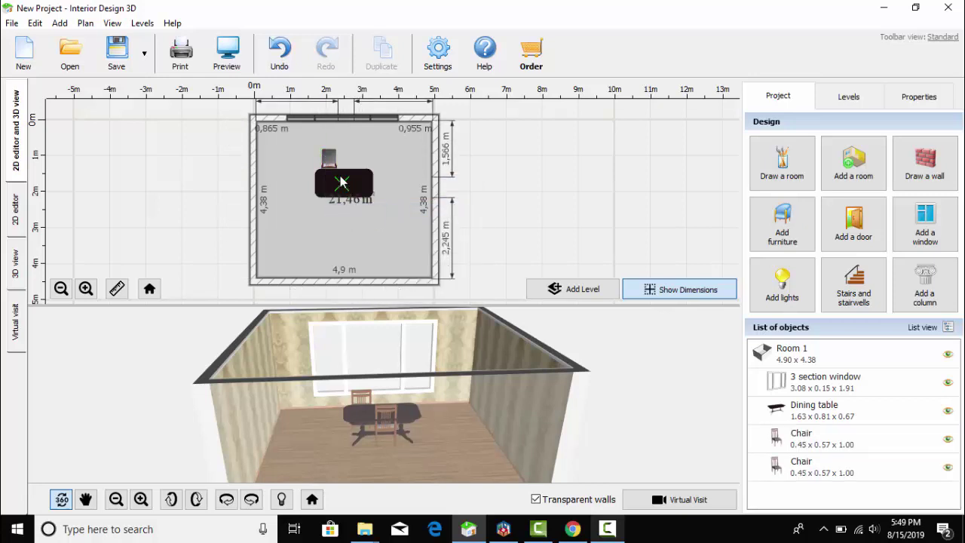
{"action": "left_click_drag", "start_coordinate": [352, 158], "coordinate": [352, 164]}
- Duplicate the second chair and place the copy on the opposite side of the table, at about X 2.81 m, Y 2.45 m
{"action": "right_click", "coordinate": [352, 161]}
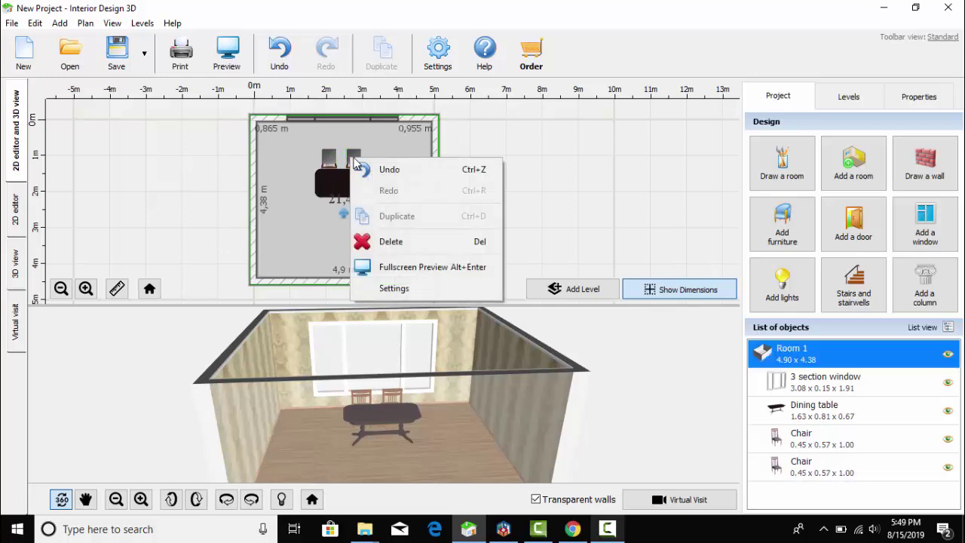
{"action": "left_click", "coordinate": [354, 157]}
{"action": "left_click", "coordinate": [356, 162]}
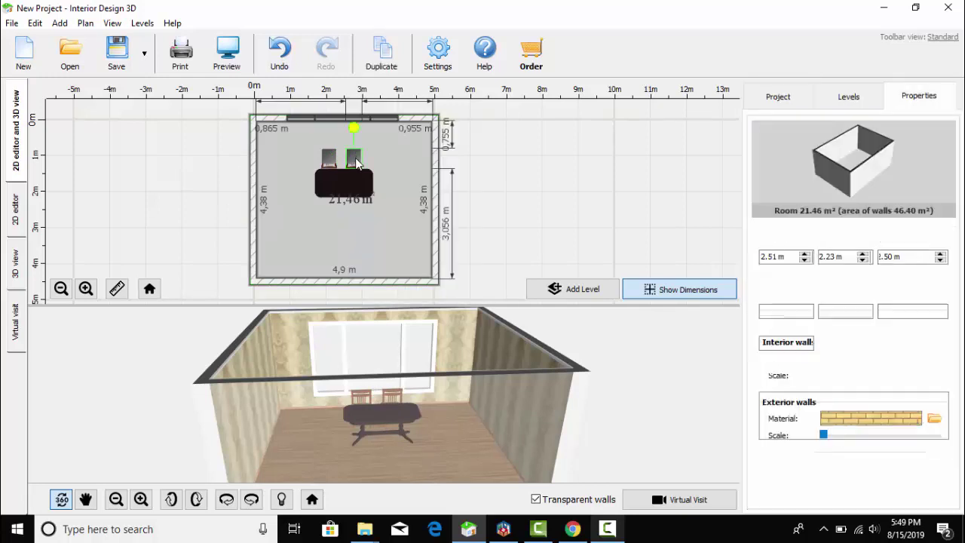
{"action": "right_click", "coordinate": [356, 159]}
{"action": "left_click", "coordinate": [401, 217]}
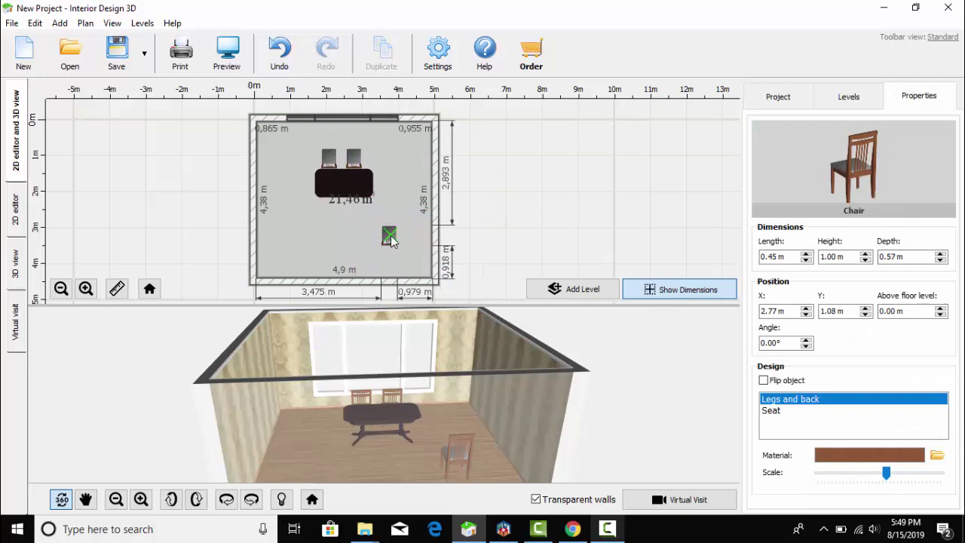
{"action": "left_click_drag", "start_coordinate": [389, 213], "coordinate": [356, 205]}
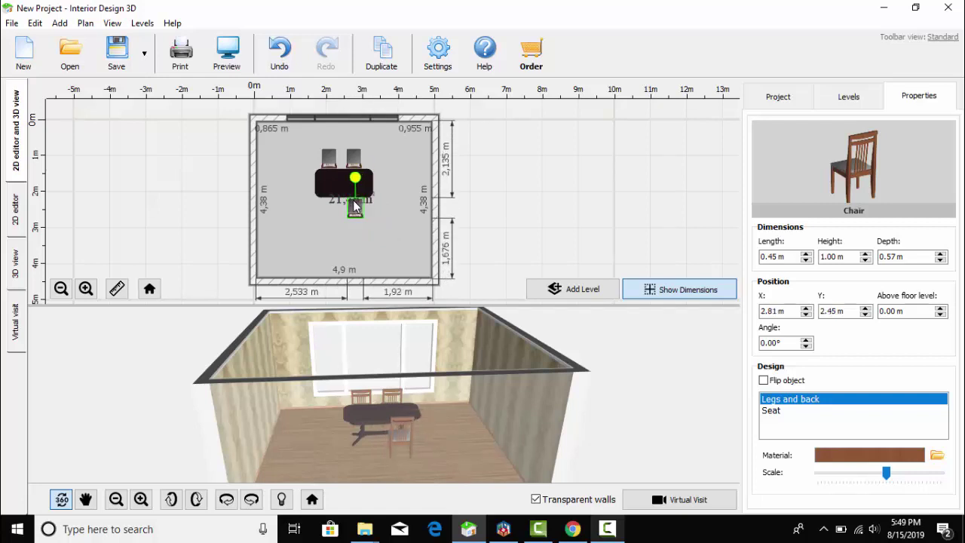
- Duplicate the chair and place the copy beside it on the side facing away from the window, at about X 2.09 m, Y 2.45 m
{"action": "right_click", "coordinate": [354, 205]}
{"action": "left_click", "coordinate": [405, 259]}
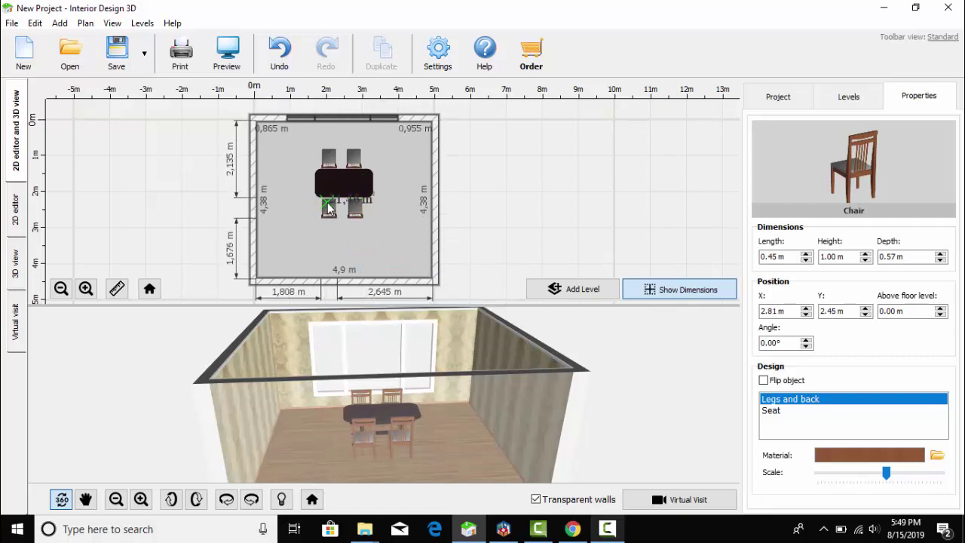
{"action": "left_click", "coordinate": [328, 203]}
{"action": "right_click", "coordinate": [327, 203]}
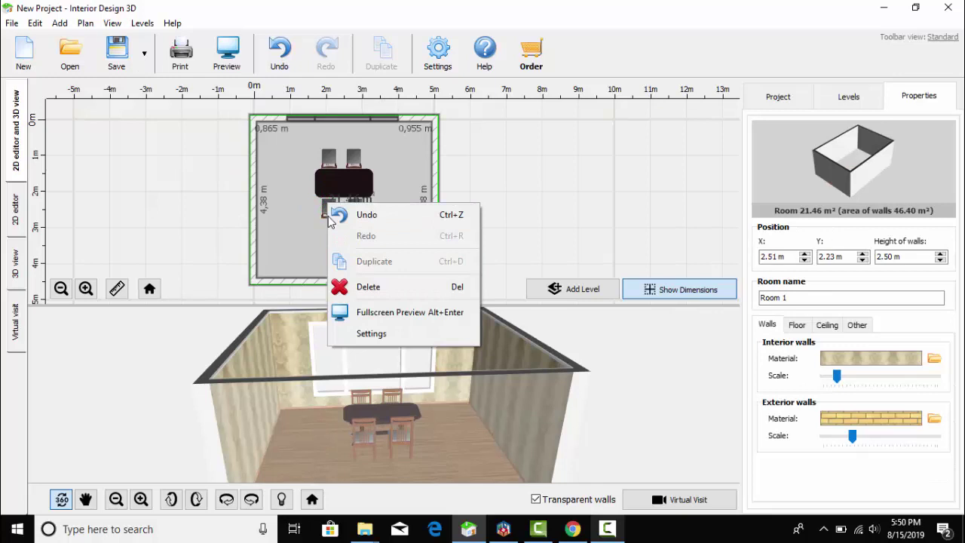
{"action": "left_click", "coordinate": [319, 214]}
- Duplicate that chair and place the copy at the right end of the table, rotated to 270°, at about X 3.60 m, Y 1.77 m
{"action": "left_click", "coordinate": [328, 208]}
{"action": "right_click", "coordinate": [327, 205]}
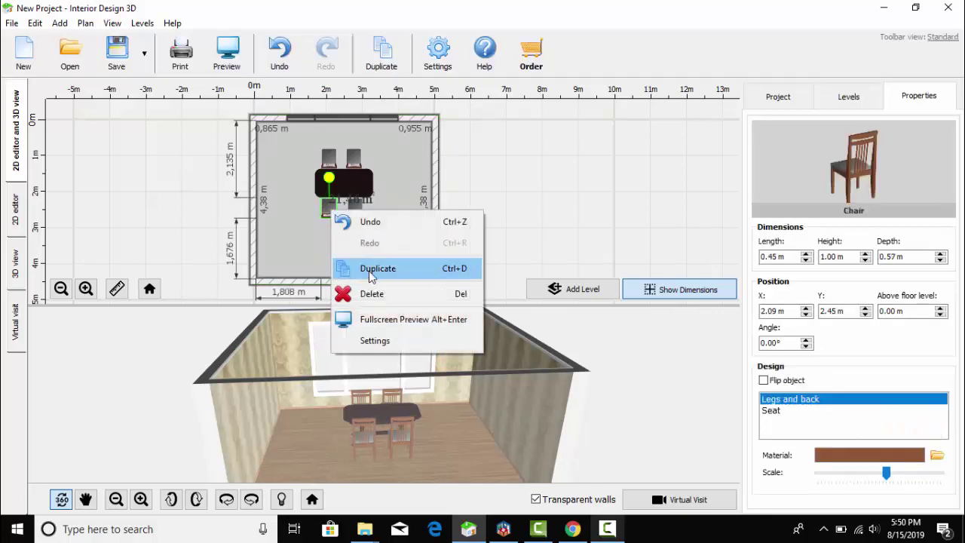
{"action": "left_click", "coordinate": [370, 269]}
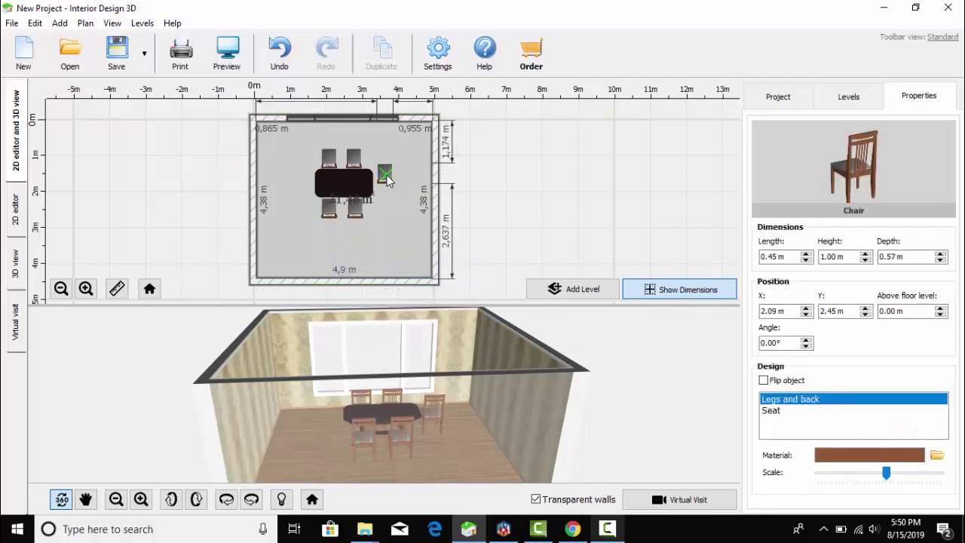
{"action": "left_click_drag", "start_coordinate": [387, 150], "coordinate": [383, 180]}
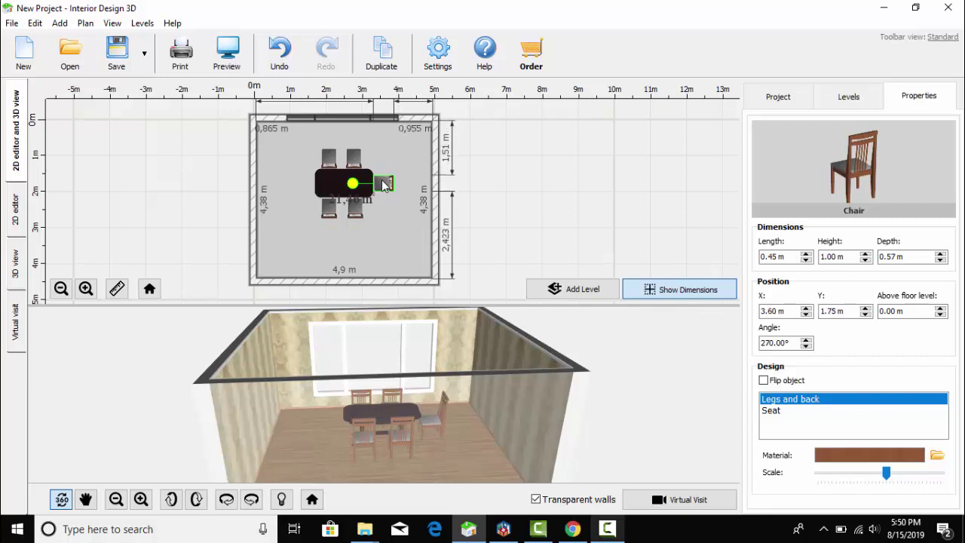
- Duplicate the end chair and place the copy at the table's left end, rotated to 90°, at about X 1.40 m, Y 1.79 m
{"action": "right_click", "coordinate": [383, 185]}
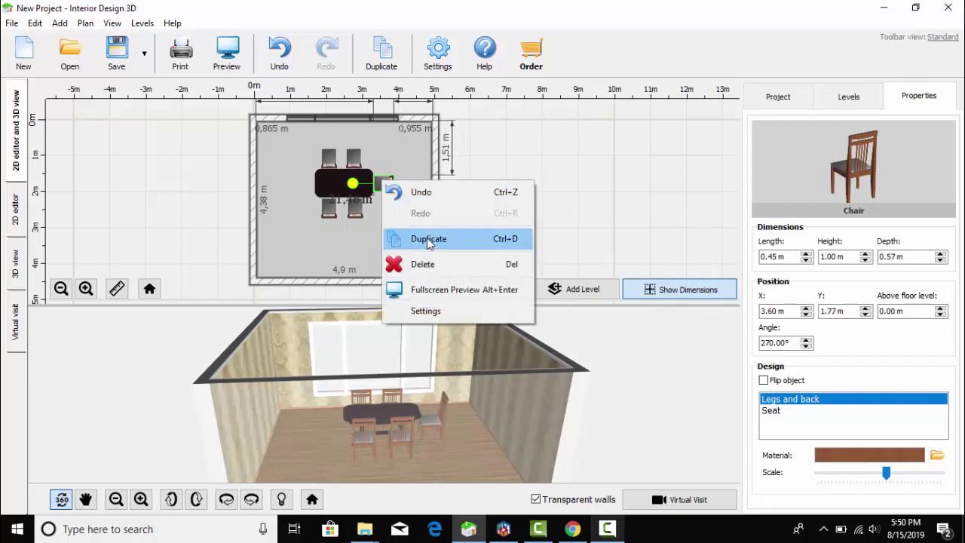
{"action": "left_click", "coordinate": [431, 237]}
{"action": "left_click", "coordinate": [300, 181]}
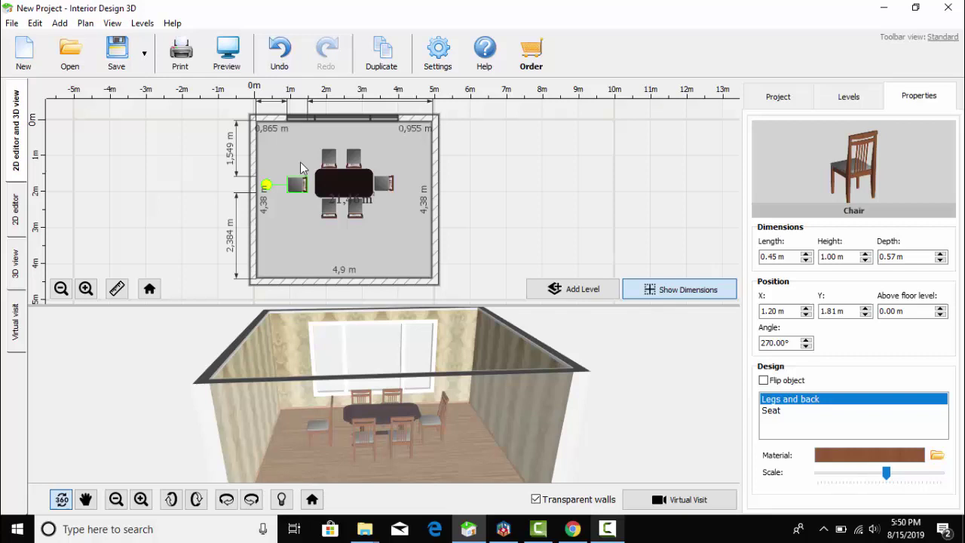
{"action": "left_click_drag", "start_coordinate": [270, 189], "coordinate": [310, 188]}
- Apply the light green patterned wallpaper to the interior side of the window wall
{"action": "left_click_drag", "start_coordinate": [423, 383], "coordinate": [399, 383]}
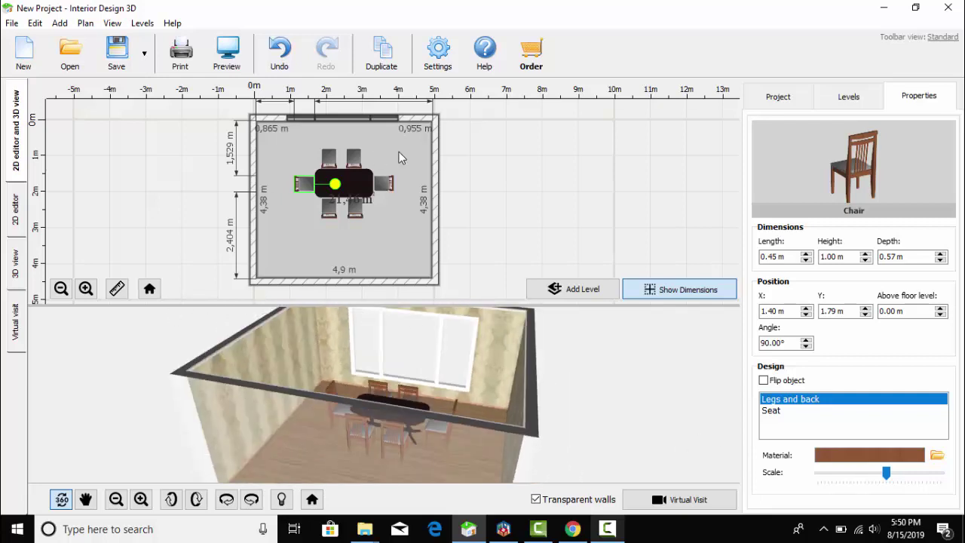
{"action": "left_click", "coordinate": [417, 119]}
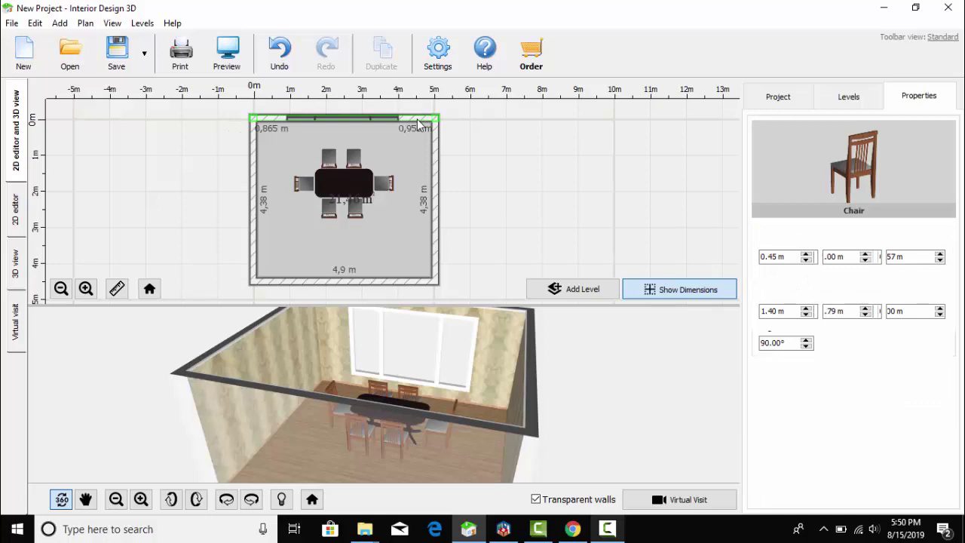
{"action": "left_click", "coordinate": [857, 375]}
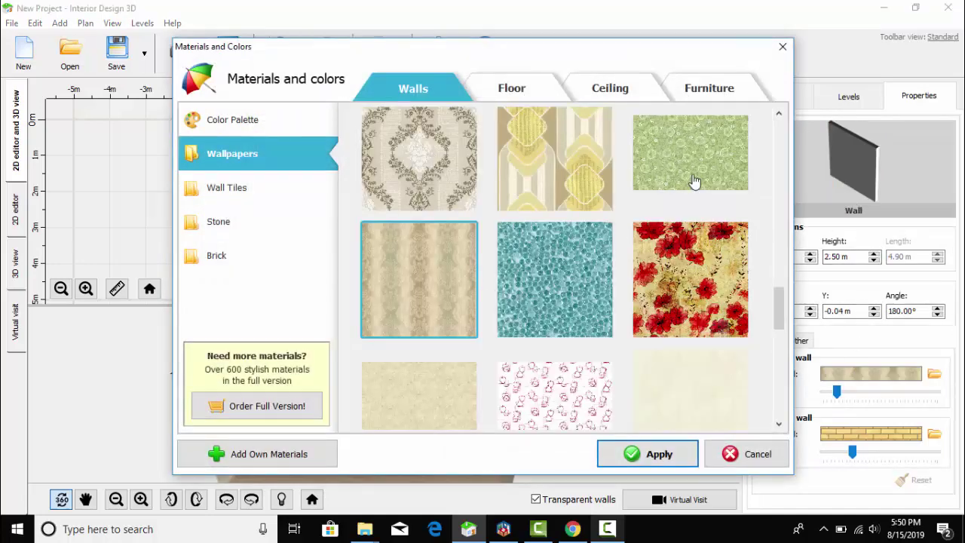
{"action": "left_click", "coordinate": [695, 182]}
{"action": "left_click", "coordinate": [629, 455]}
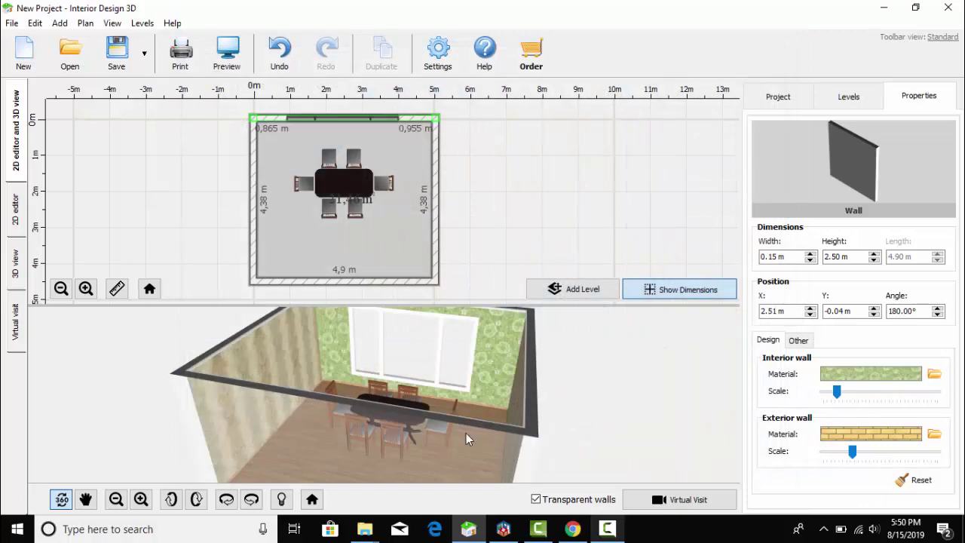
- Change the window wall's interior wallpaper to the light one with interlaced black and gold loops
{"action": "left_click_drag", "start_coordinate": [466, 433], "coordinate": [482, 446]}
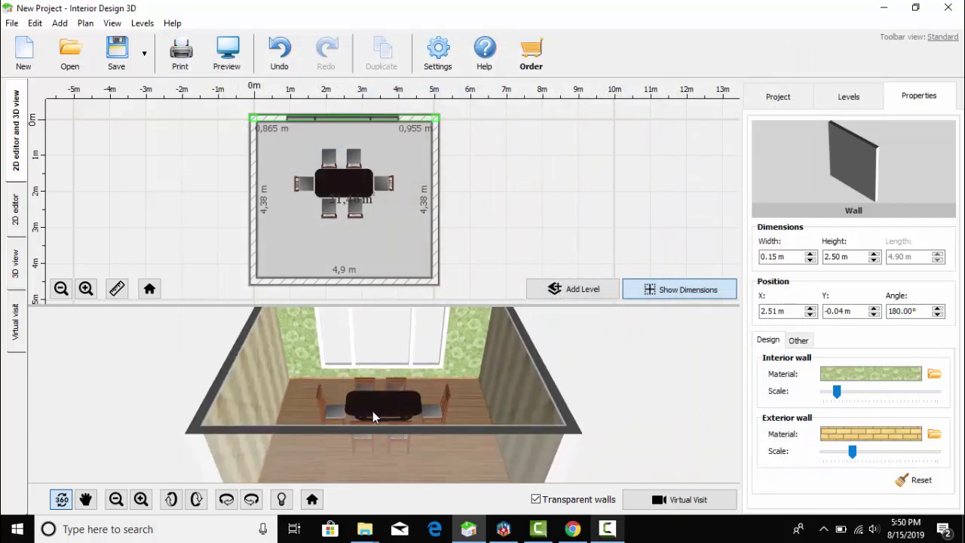
{"action": "left_click_drag", "start_coordinate": [488, 415], "coordinate": [460, 411]}
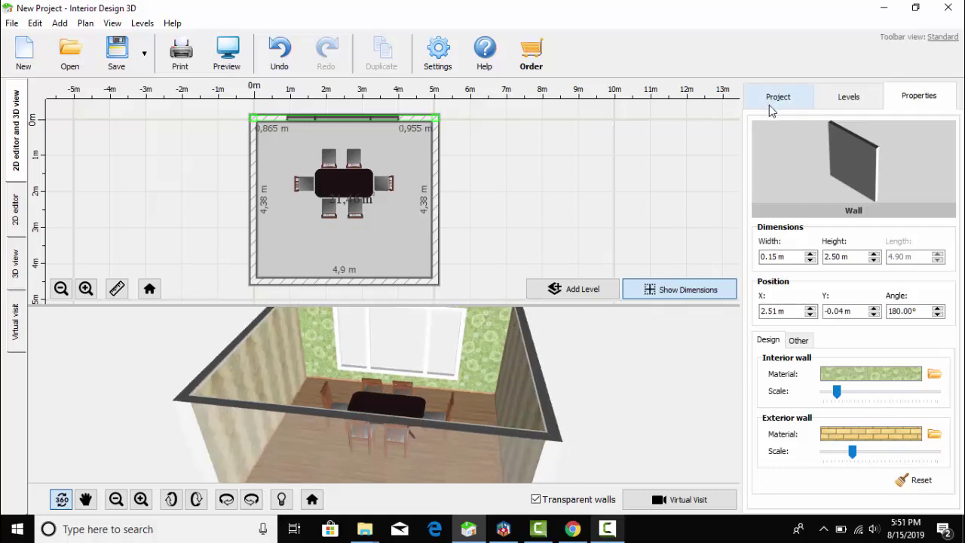
{"action": "left_click", "coordinate": [834, 377]}
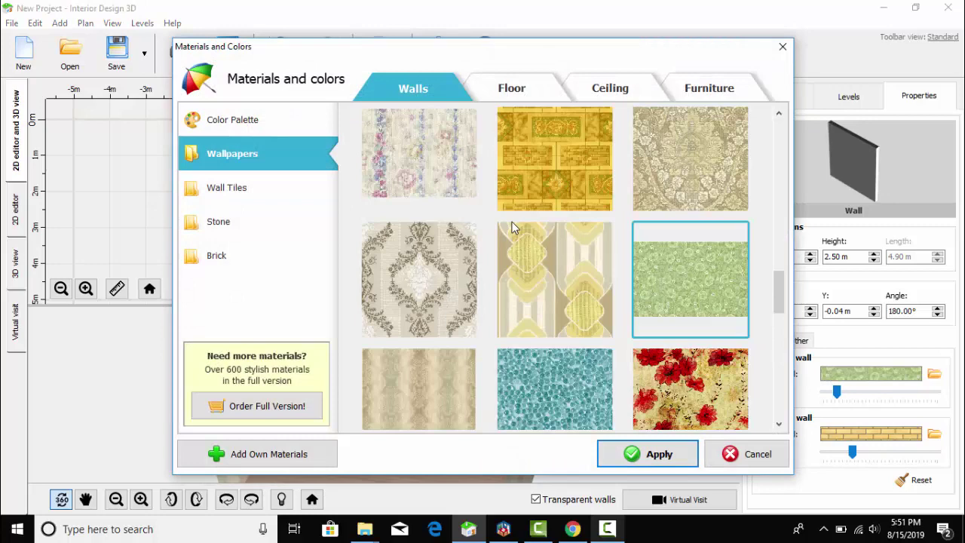
{"action": "left_click_drag", "start_coordinate": [775, 298], "coordinate": [774, 364]}
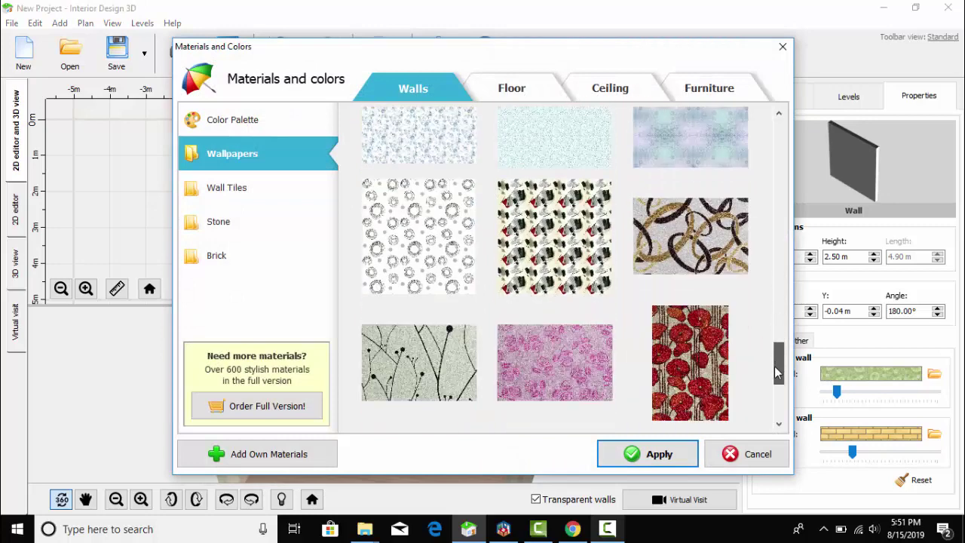
{"action": "left_click", "coordinate": [663, 195]}
{"action": "left_click", "coordinate": [632, 454]}
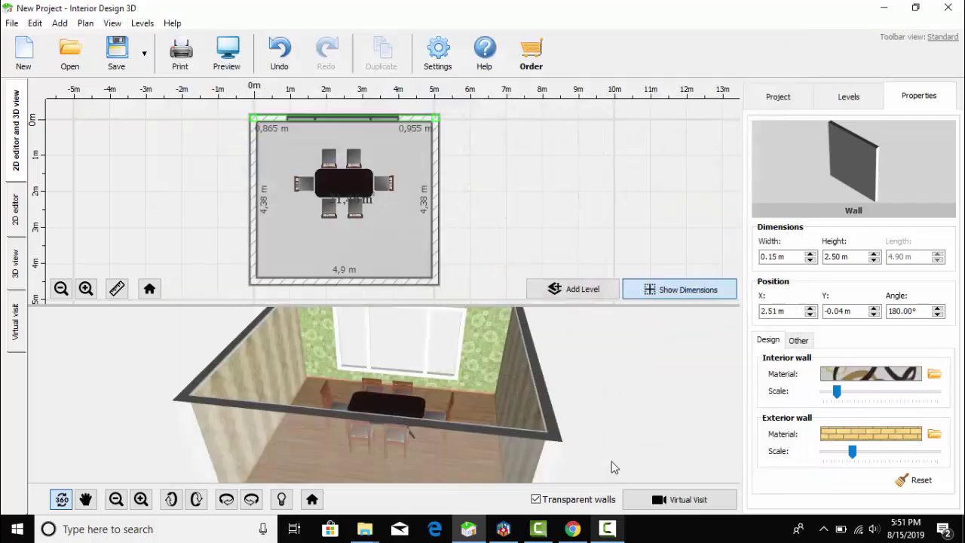
- Add a pot plant from the miscellaneous furniture and place it in the room's corner left of the window
{"action": "left_click", "coordinate": [779, 99]}
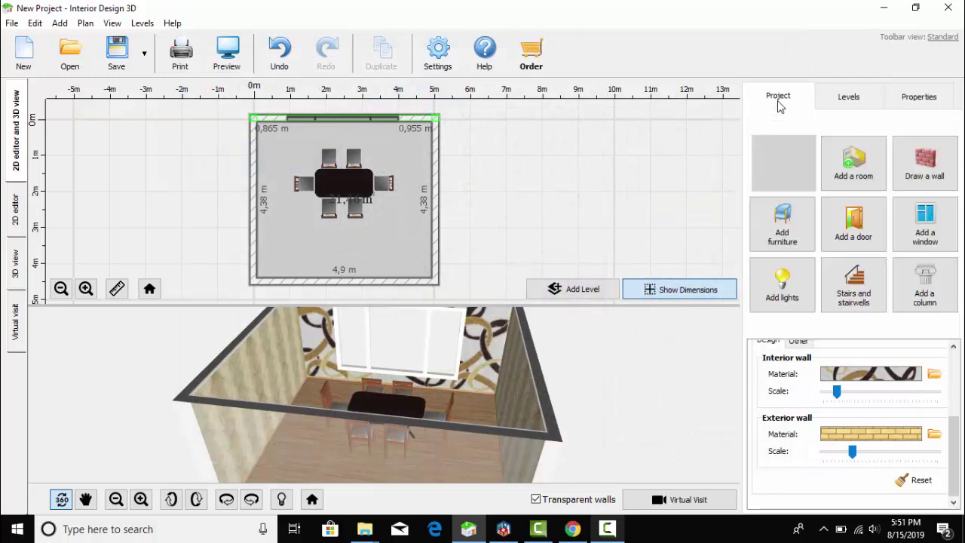
{"action": "left_click", "coordinate": [800, 266]}
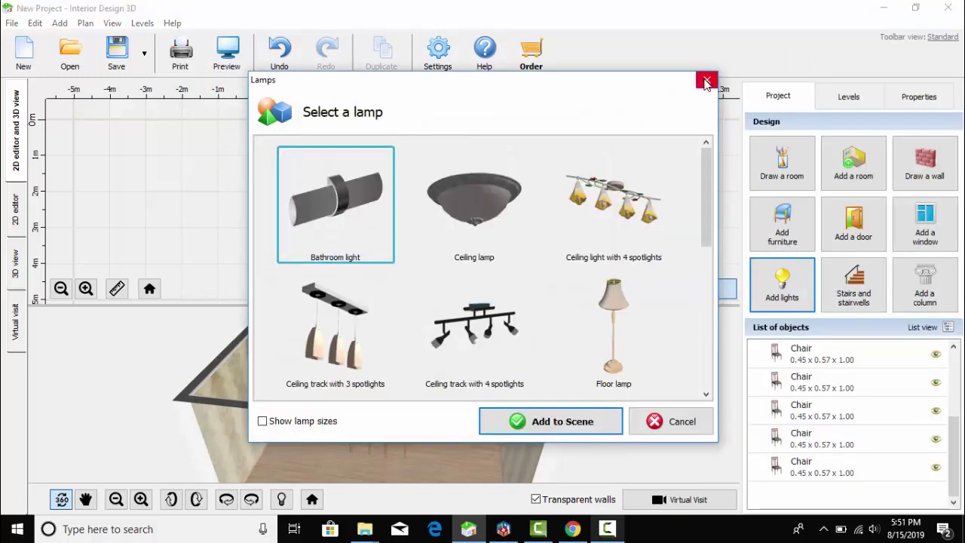
{"action": "left_click", "coordinate": [707, 80]}
{"action": "left_click", "coordinate": [783, 226]}
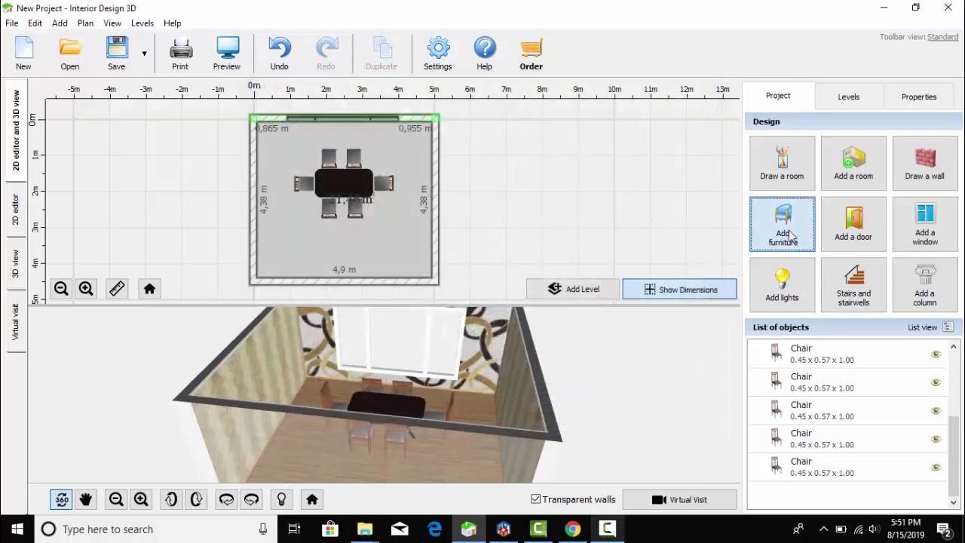
{"action": "left_click", "coordinate": [291, 392]}
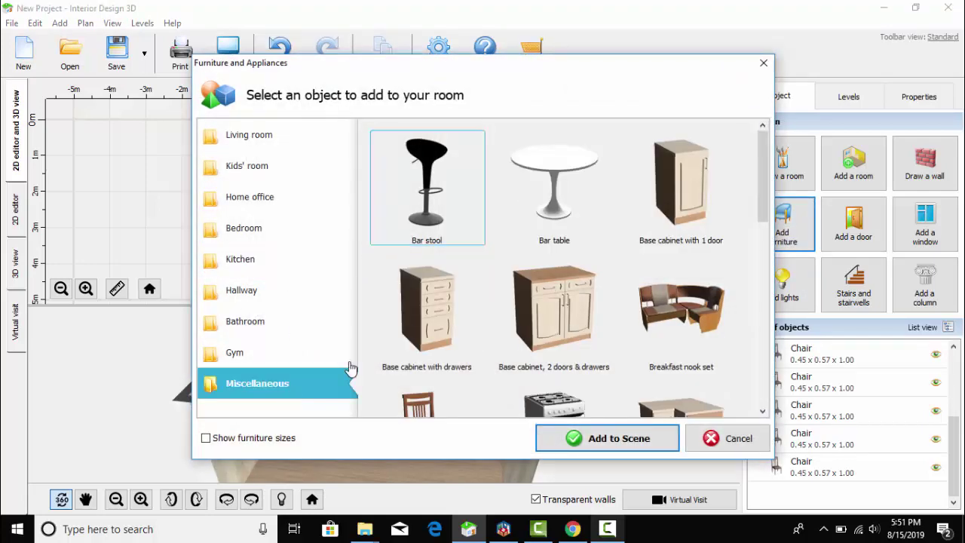
{"action": "left_click_drag", "start_coordinate": [764, 183], "coordinate": [760, 294]}
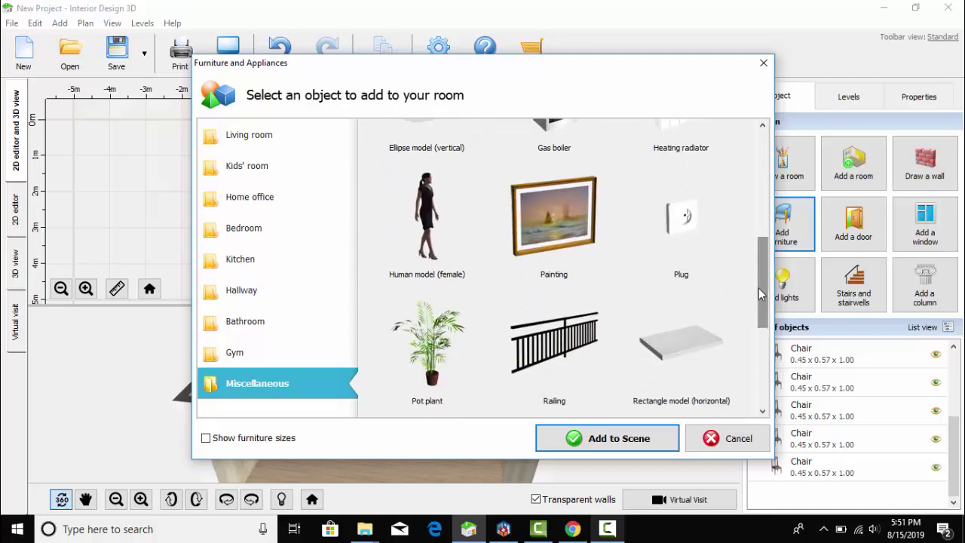
{"action": "left_click", "coordinate": [424, 362]}
{"action": "left_click", "coordinate": [636, 437]}
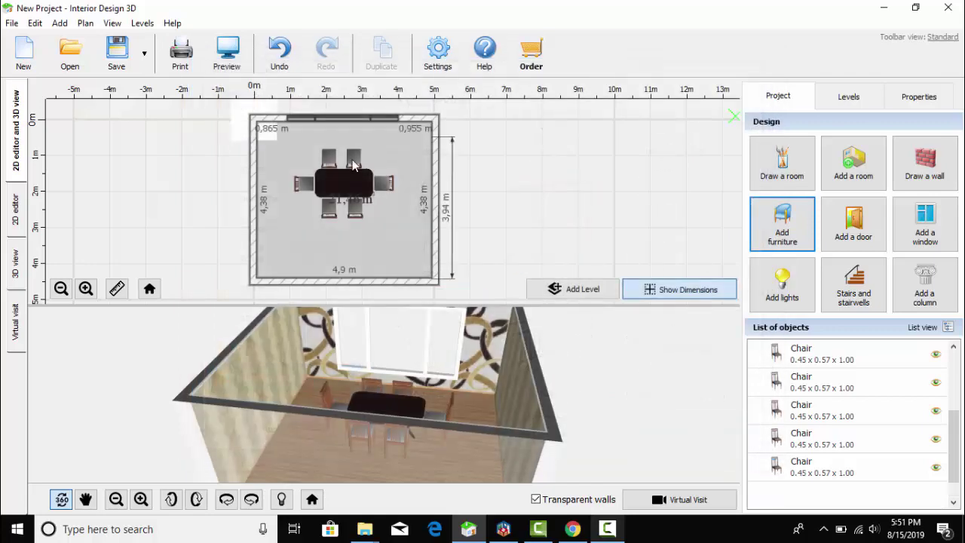
{"action": "left_click_drag", "start_coordinate": [296, 164], "coordinate": [268, 153]}
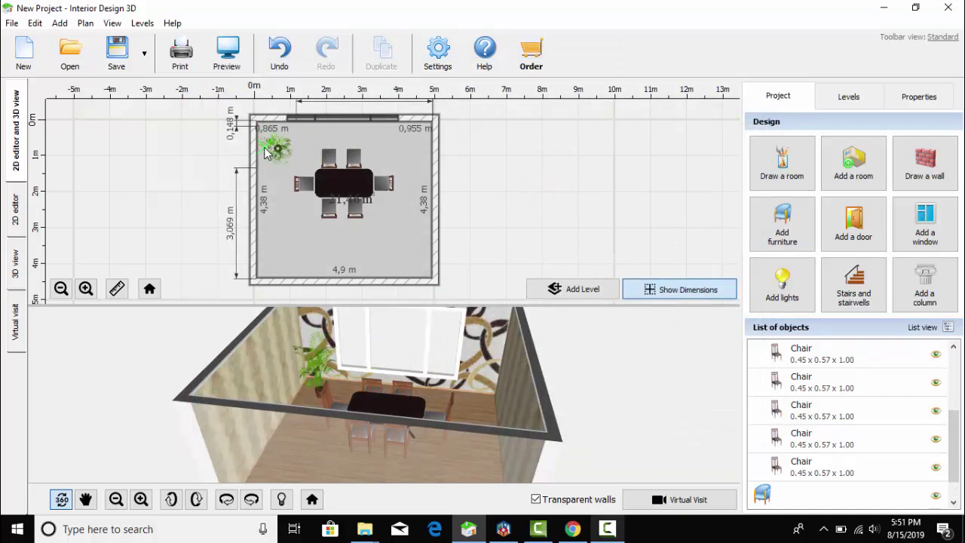
{"action": "left_click", "coordinate": [266, 153]}
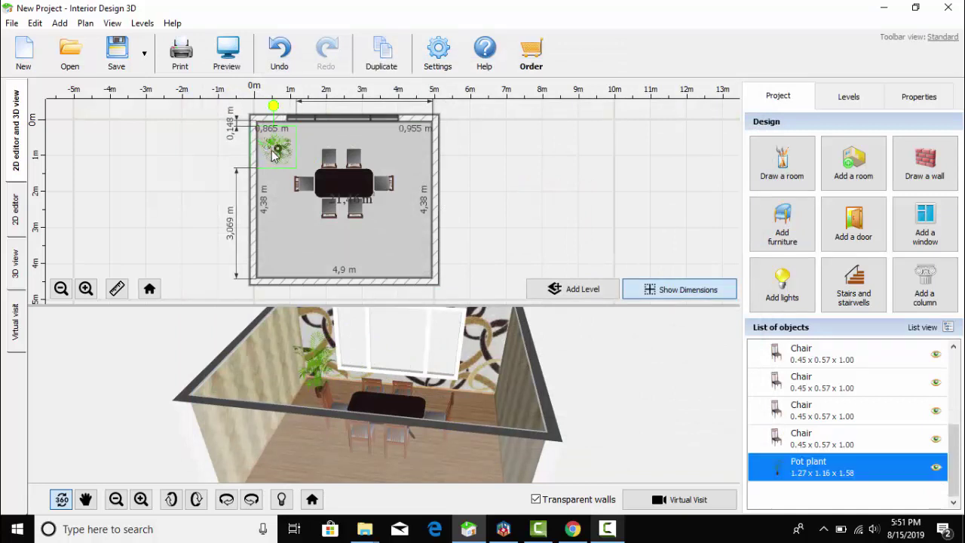
- Duplicate the pot plant and place the copy in the room's corner right of the window
{"action": "right_click", "coordinate": [274, 153]}
{"action": "left_click", "coordinate": [322, 207]}
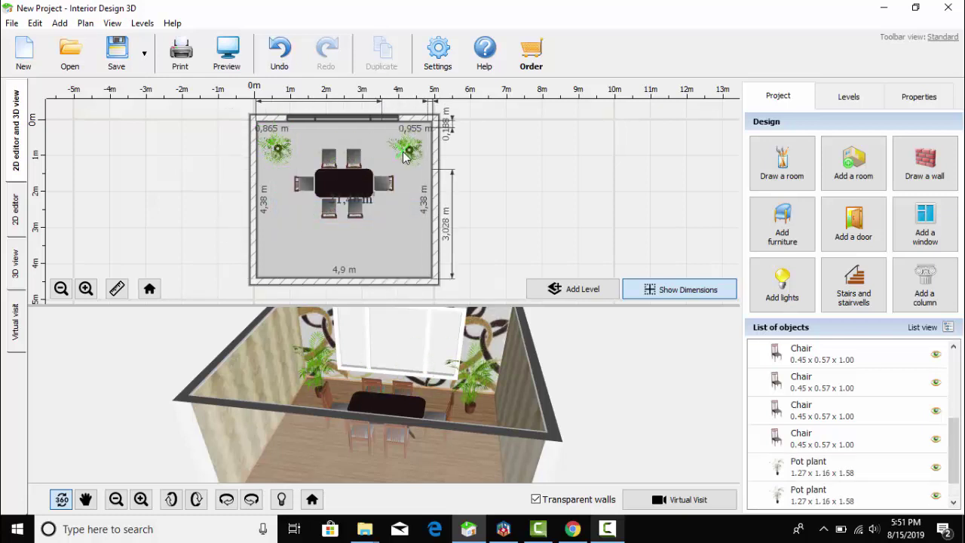
{"action": "left_click", "coordinate": [403, 154]}
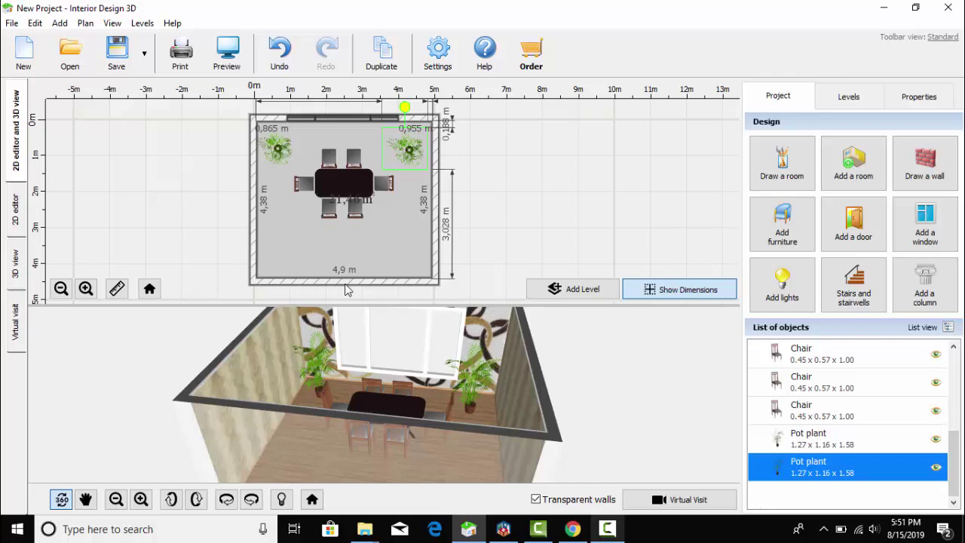
- Move the wall opposite the window outward to make the side walls 4.9 m long
{"action": "left_click_drag", "start_coordinate": [347, 288], "coordinate": [345, 307]}
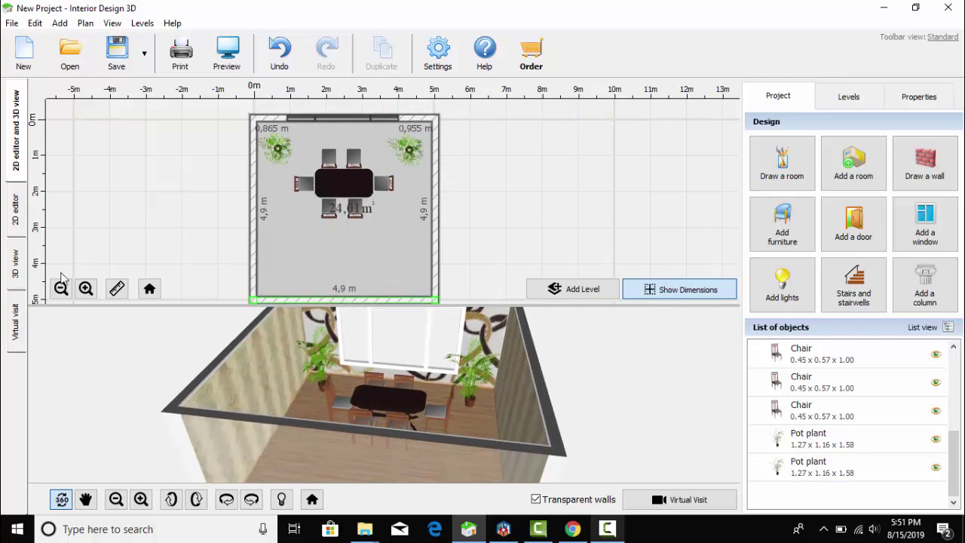
- Inspect the furnished dining room in the 3D view and the full-screen preview from several angles
{"action": "left_click", "coordinate": [23, 276]}
{"action": "left_click_drag", "start_coordinate": [420, 308], "coordinate": [256, 123]}
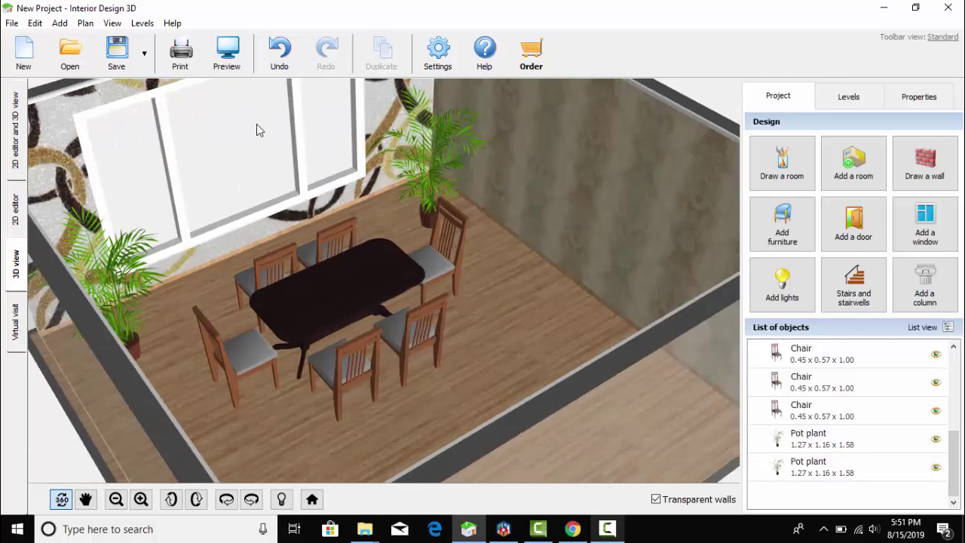
{"action": "left_click", "coordinate": [227, 67]}
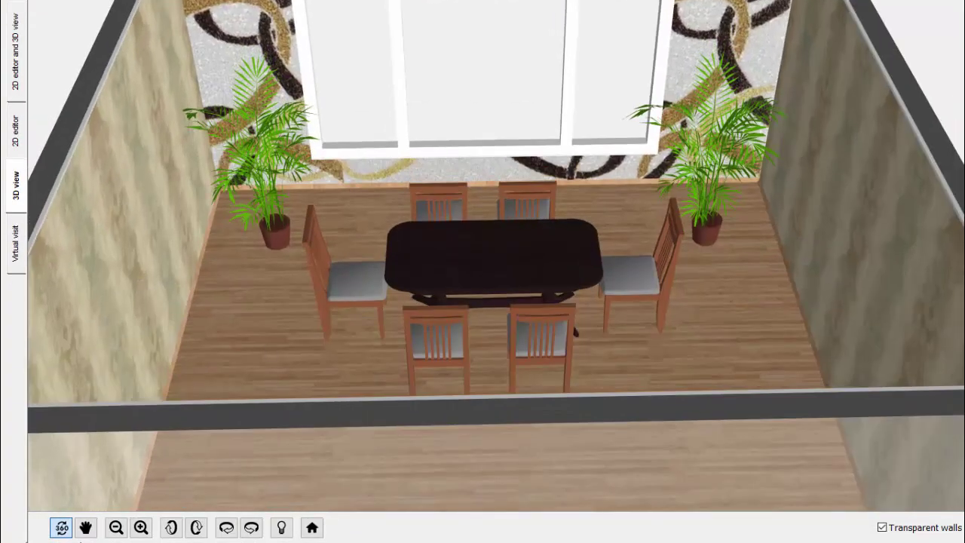
{"action": "left_click_drag", "start_coordinate": [463, 217], "coordinate": [462, 292]}
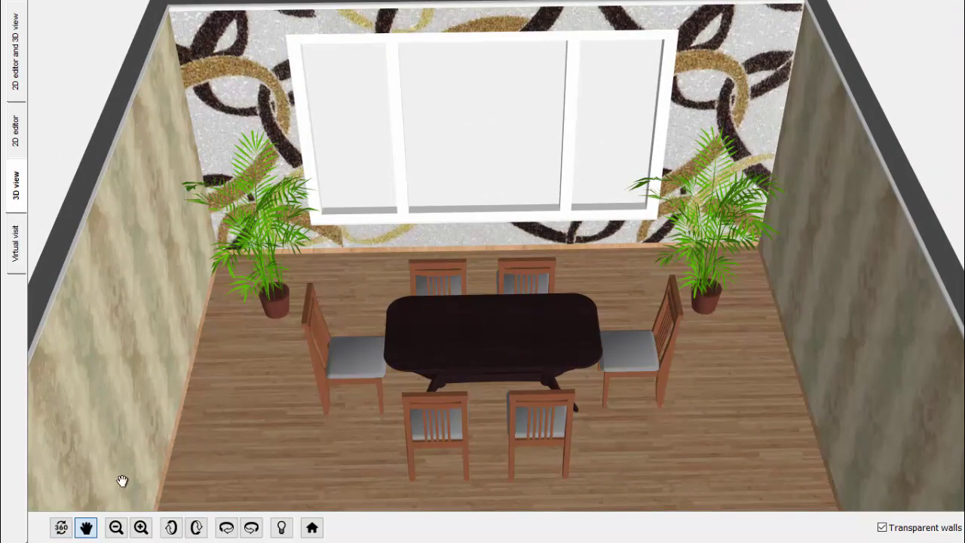
{"action": "mouse_move", "coordinate": [590, 282]}
{"action": "left_mouse_down"}
{"action": "mouse_move", "coordinate": [568, 239]}
{"action": "mouse_move", "coordinate": [599, 274]}
{"action": "mouse_move", "coordinate": [585, 277]}
{"action": "left_mouse_up"}
- Start a virtual visit of the dining room and step back to view the table, plants and window wall
{"action": "left_click", "coordinate": [15, 241]}
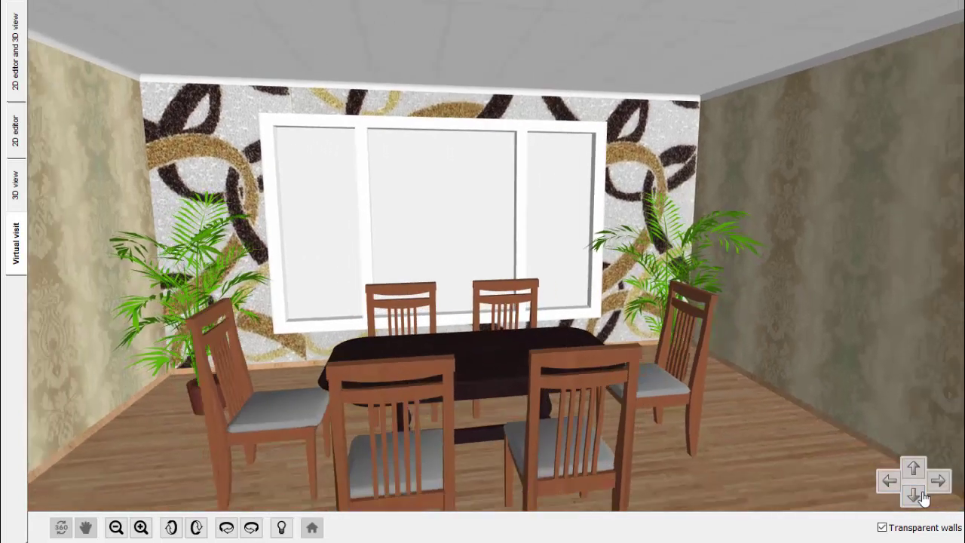
{"action": "left_click_drag", "start_coordinate": [792, 377], "coordinate": [722, 457]}
{"action": "left_click", "coordinate": [913, 495]}
{"action": "left_click_drag", "start_coordinate": [617, 226], "coordinate": [644, 151]}
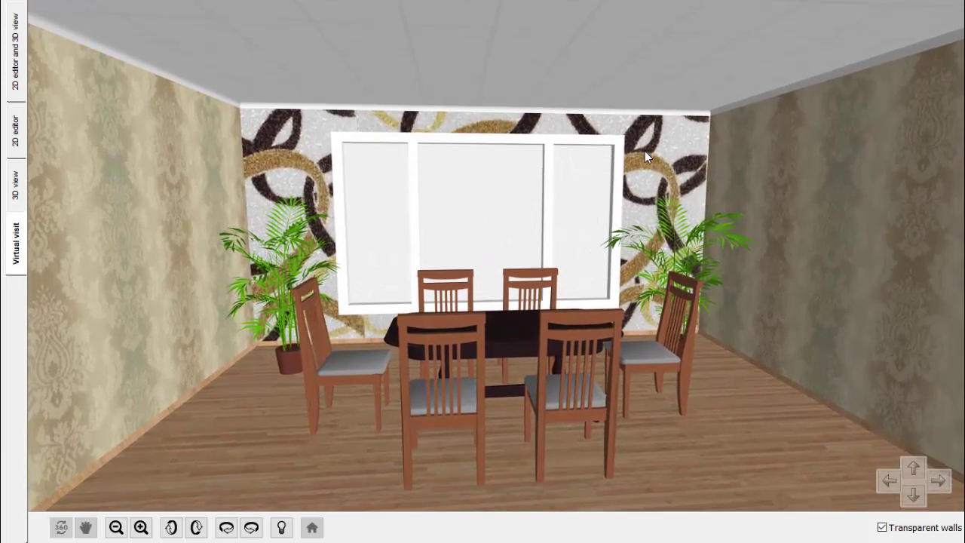